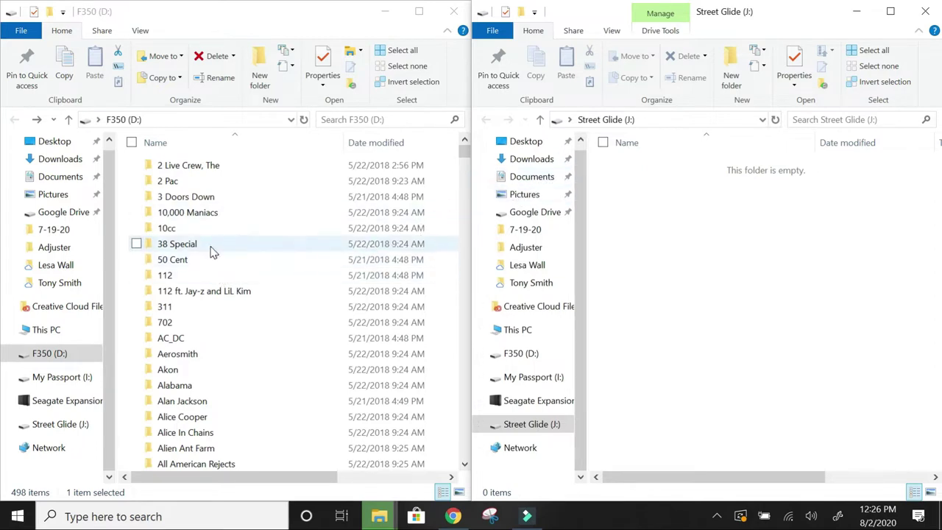
- Copy the AC_DC and Aerosmith folders from the F350 (D:) drive to the Street Glide (J:) drive
click(195, 339)
drag(195, 338, 684, 268)
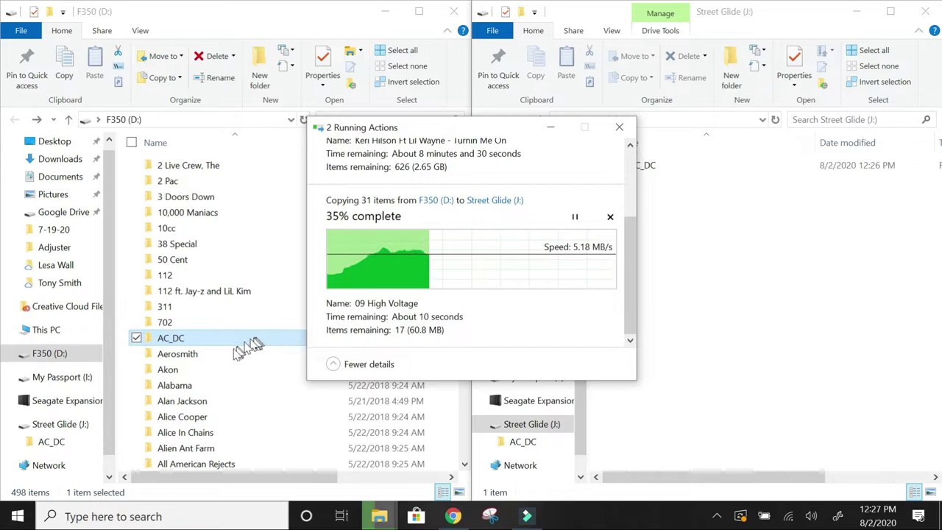
click(229, 358)
drag(229, 359, 722, 326)
- Copy the Beastie Boys folder from the F350 (D:) drive to the Street Glide (J:) drive
scroll(464, 361, down, 8)
click(462, 355)
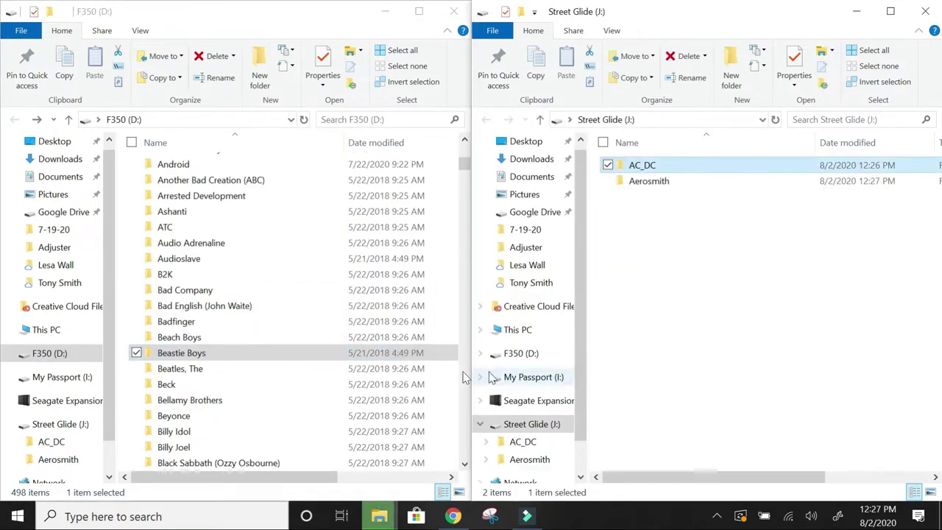
drag(358, 357, 663, 221)
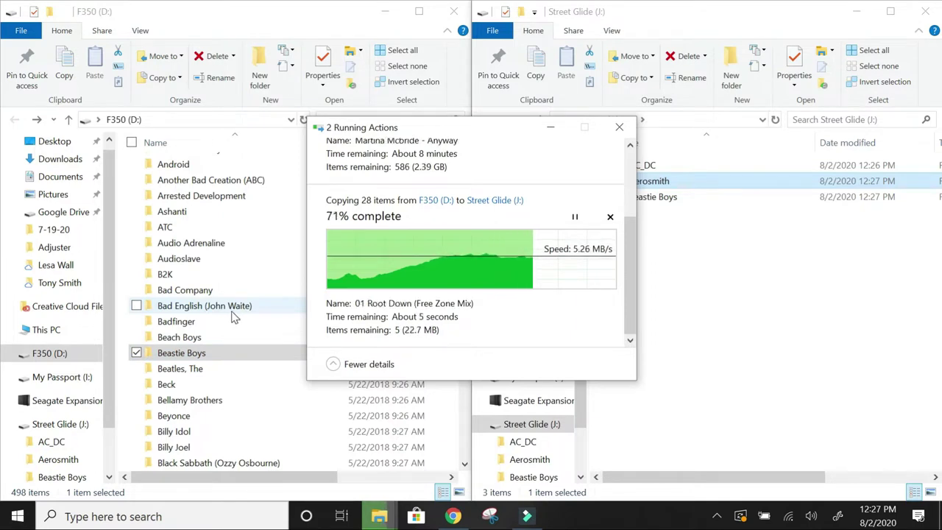
- Find the Ozzy Osbourne folder on the F350 (D:) drive and copy it to the Street Glide (J:) drive
scroll(224, 326, down, 1)
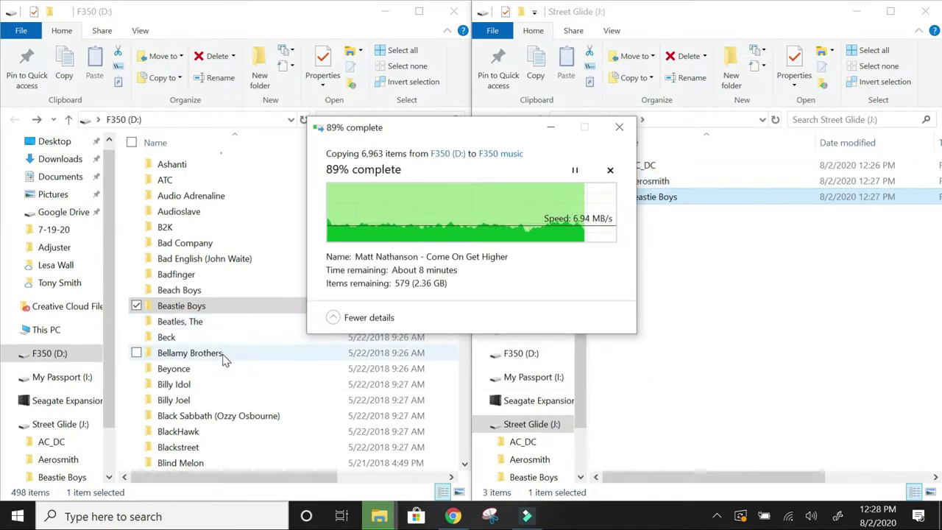
scroll(225, 359, down, 4)
scroll(225, 368, down, 20)
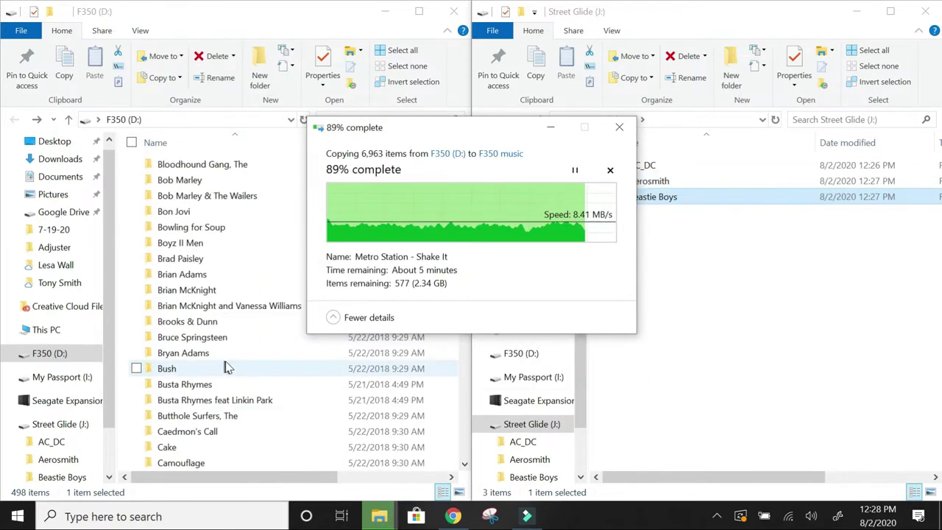
scroll(243, 359, down, 20)
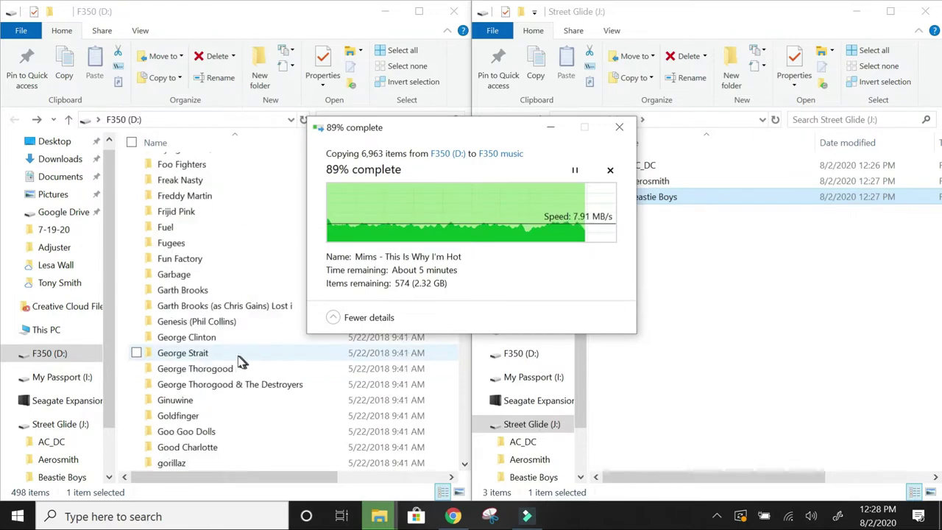
scroll(228, 353, down, 20)
scroll(224, 350, up, 1)
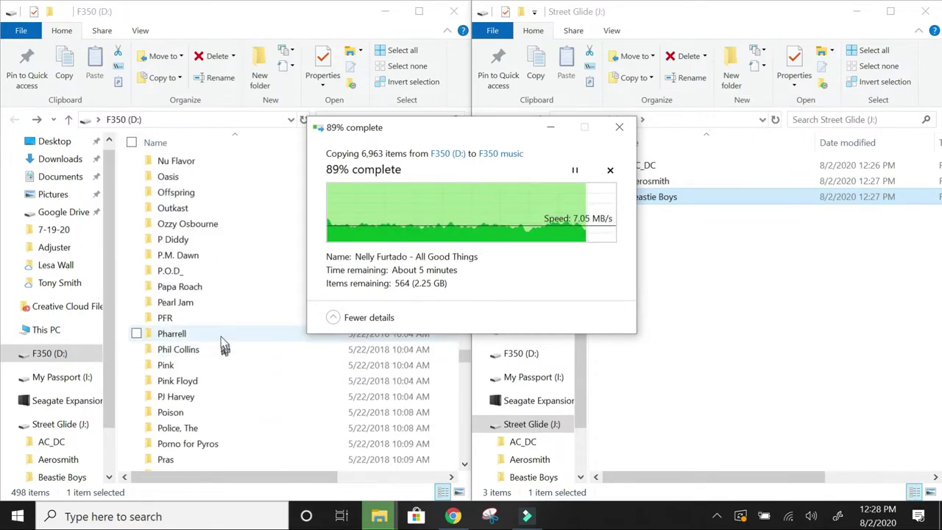
drag(187, 223, 707, 357)
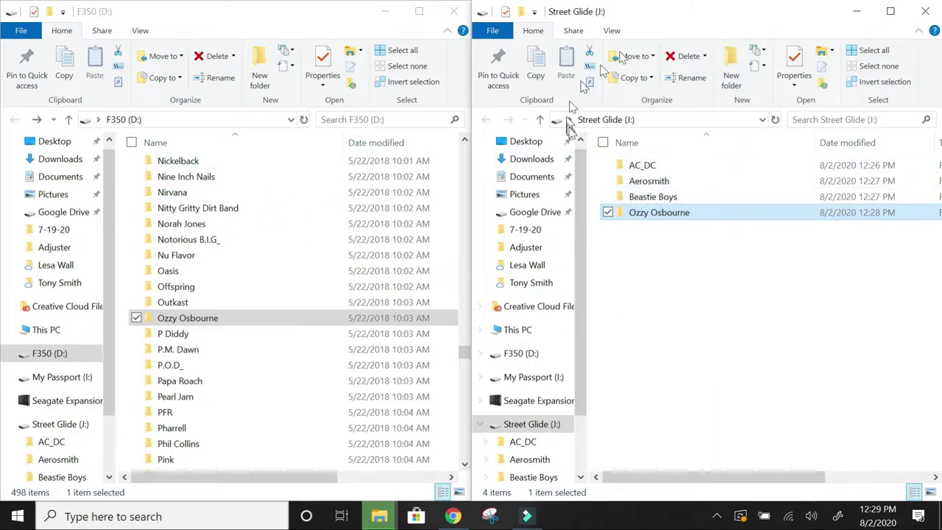
click(605, 119)
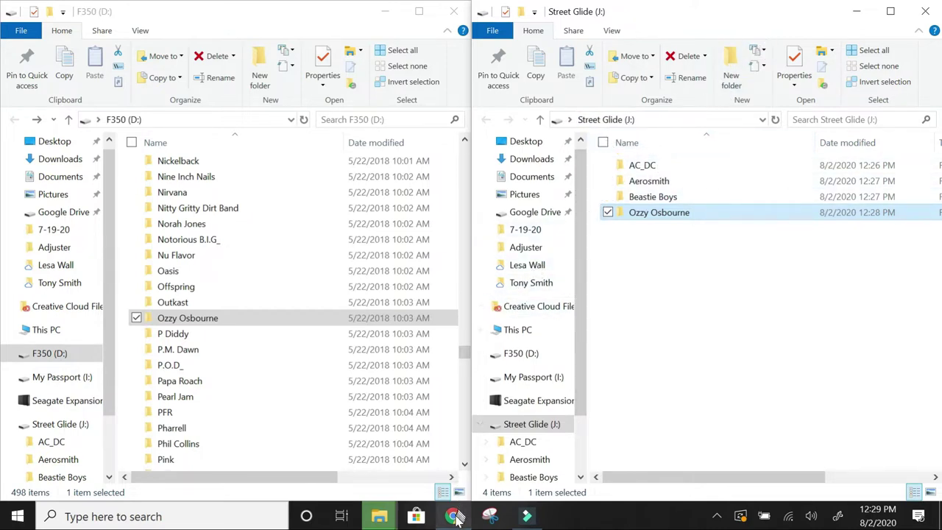
- Switch to Chrome, show the Uptodown download page for Playlist Creator, and cut its web address to the clipboard
mouse_move(454, 518)
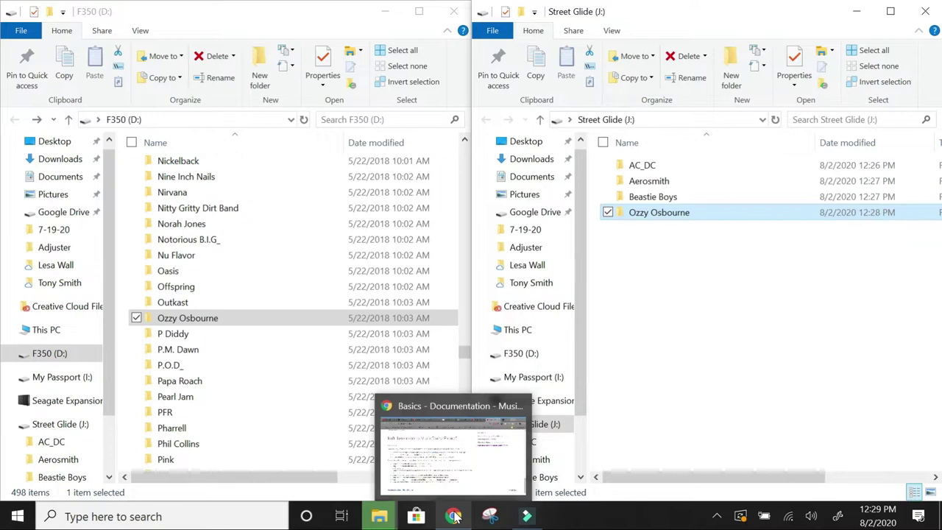
click(455, 518)
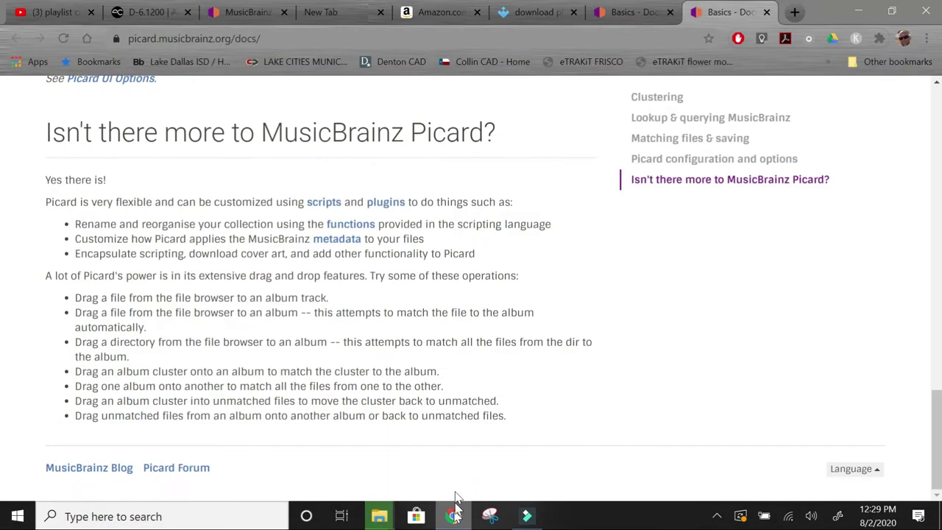
click(532, 12)
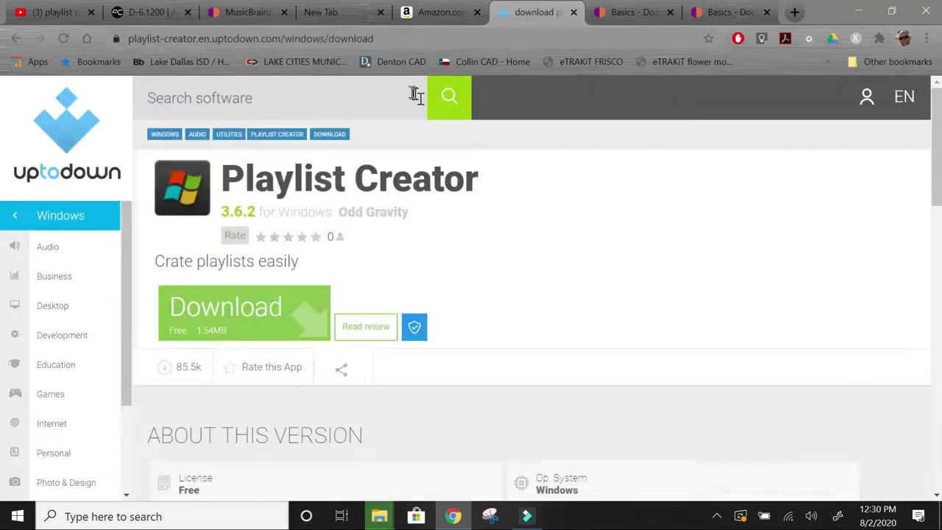
click(330, 38)
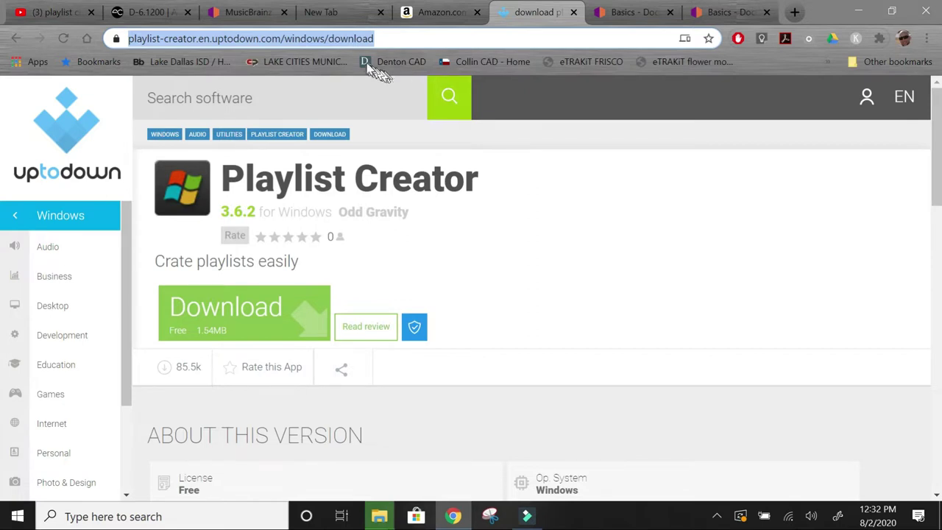
right_click(346, 42)
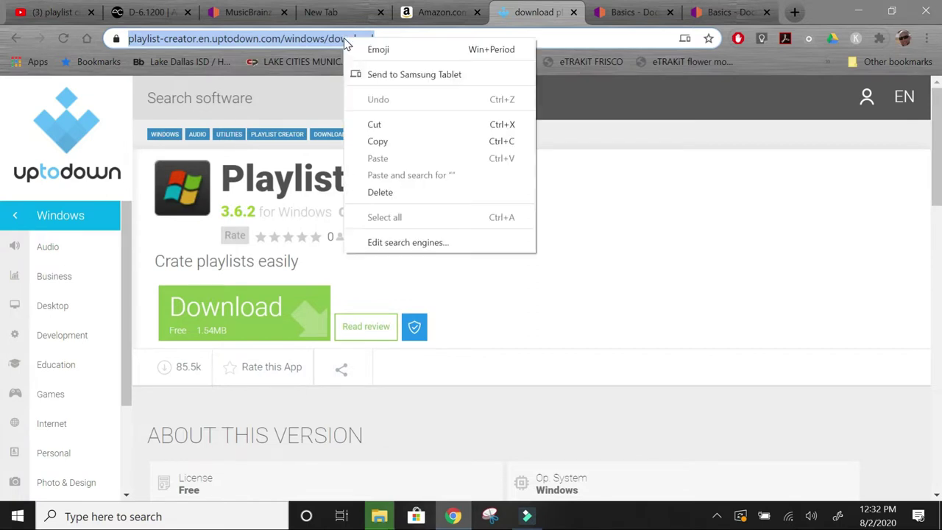
click(380, 125)
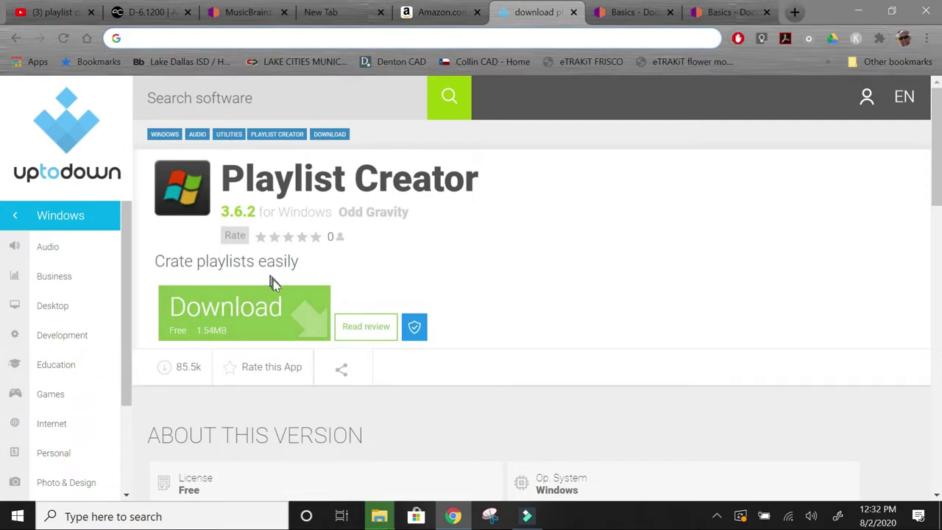
- Launch Playlist Creator 3.6.2 from the desktop and bring the Street Glide (J:) File Explorer window back into view
click(865, 15)
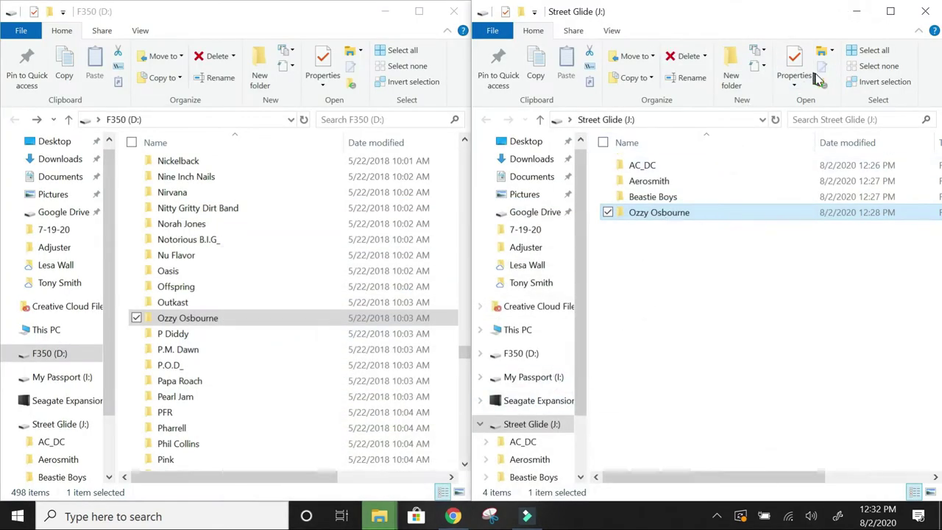
click(856, 11)
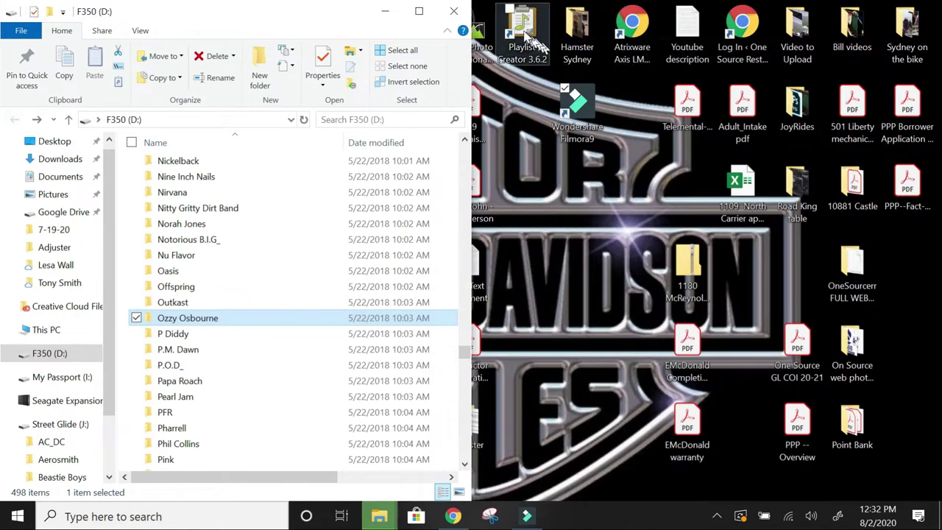
double_click(525, 33)
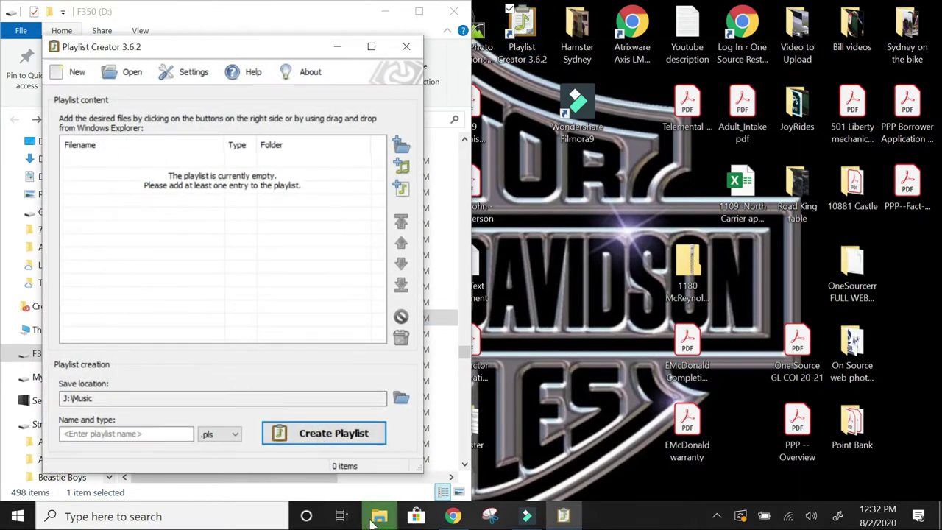
mouse_move(377, 520)
click(537, 442)
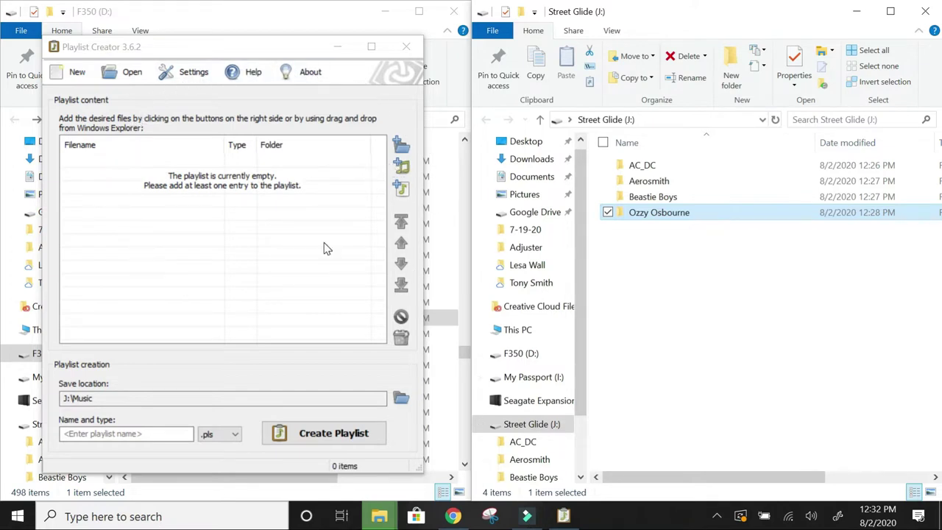
- Add the song Rock and Roll Ain't Noise Pollution from the AC_DC\Back in Black folder on Street Glide (J:) to the playlist
double_click(652, 165)
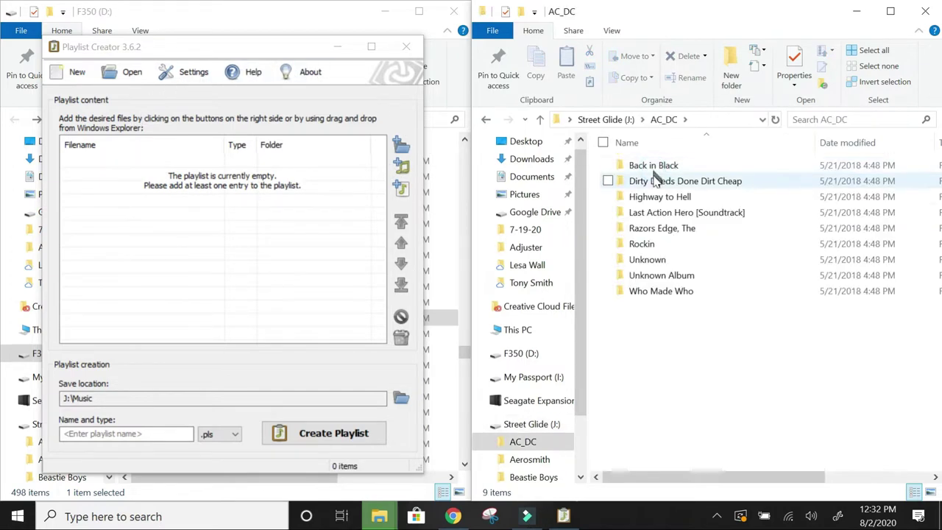
double_click(653, 166)
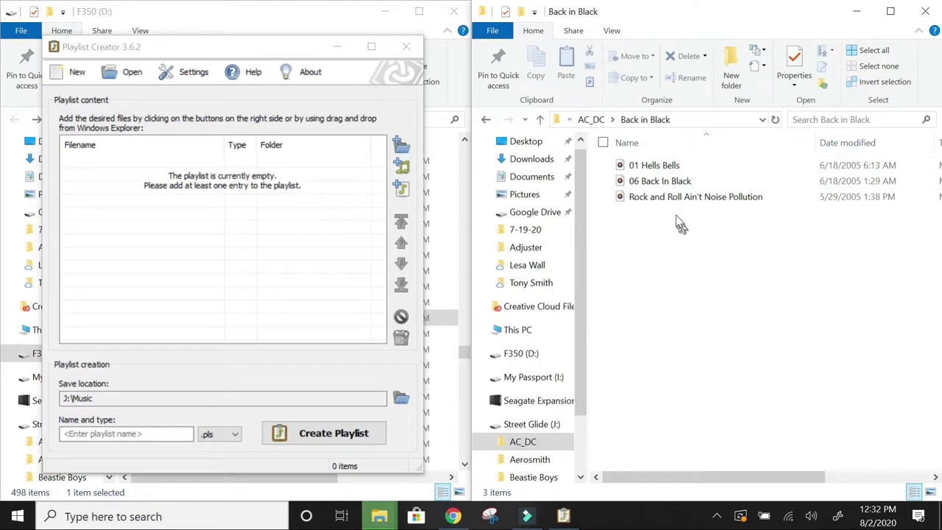
click(671, 198)
drag(671, 198, 277, 254)
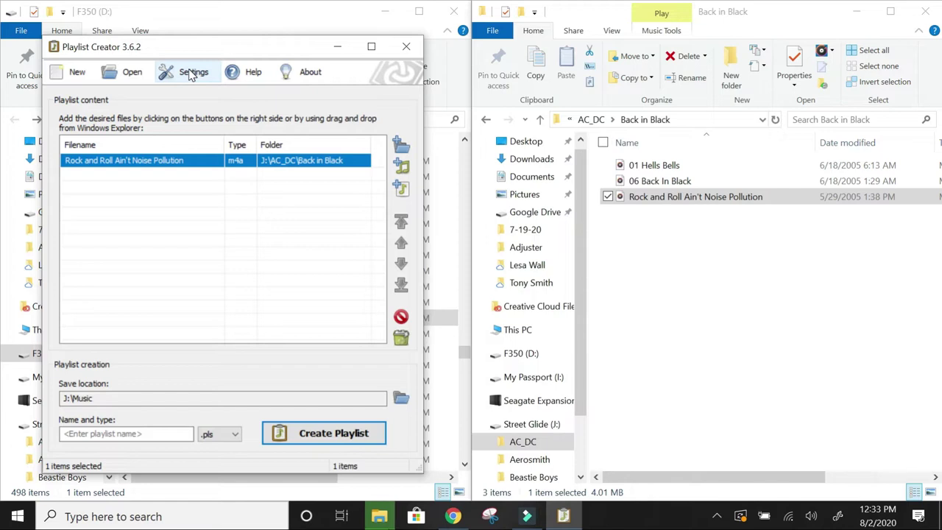
mouse_move(700, 478)
mouse_down()
mouse_move(762, 486)
mouse_move(695, 484)
mouse_up()
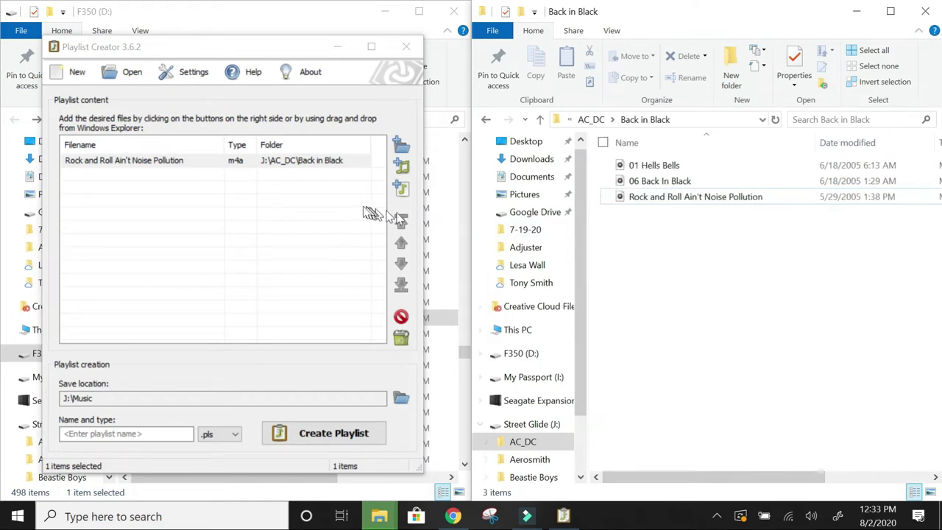
click(253, 199)
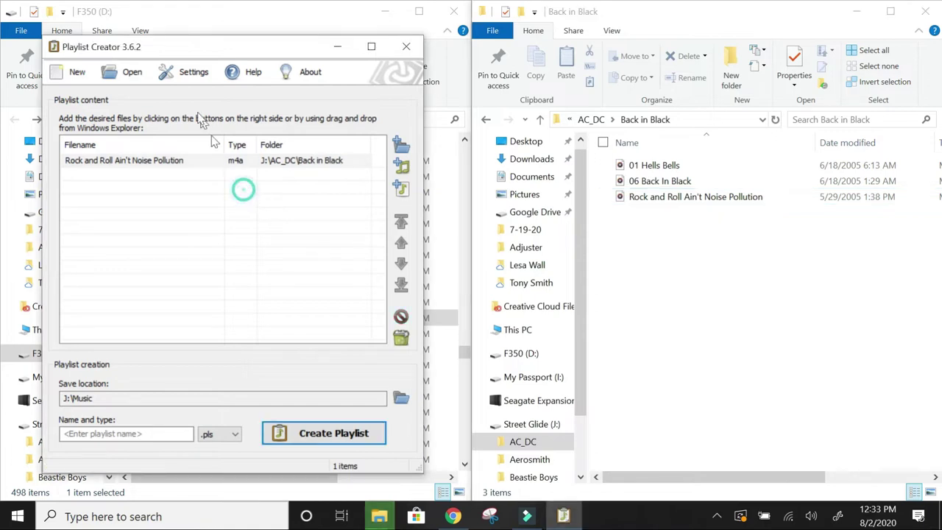
- Make asf an active file type in the Playlist Creator settings and apply the change
click(192, 76)
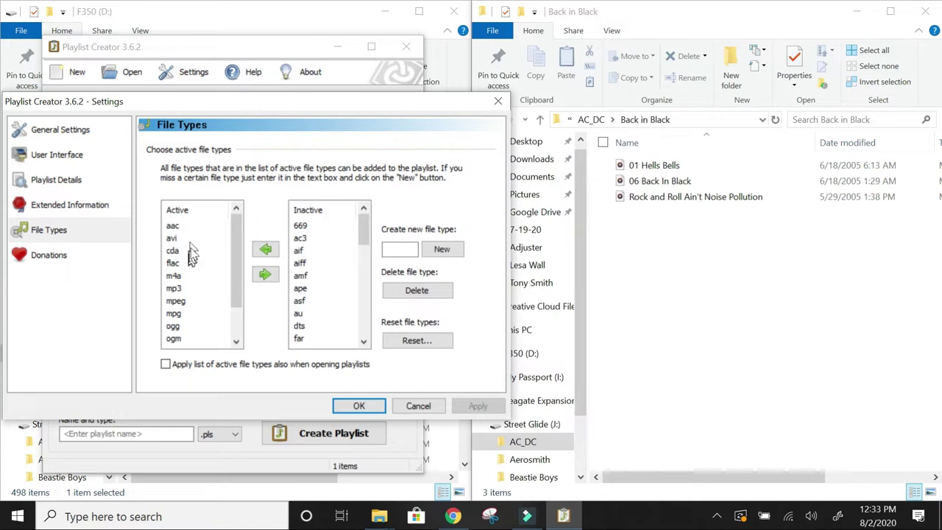
scroll(189, 250, down, 1)
scroll(189, 272, up, 1)
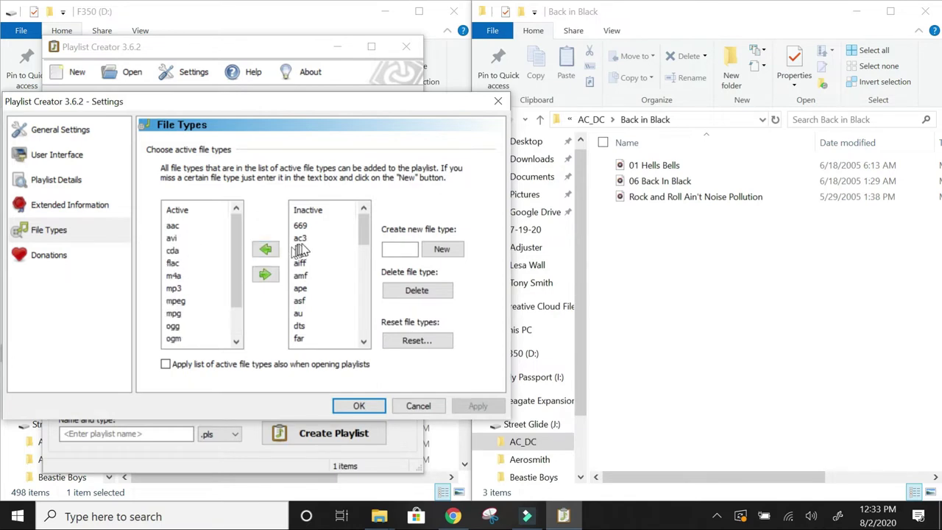
scroll(317, 254, down, 5)
scroll(350, 301, up, 4)
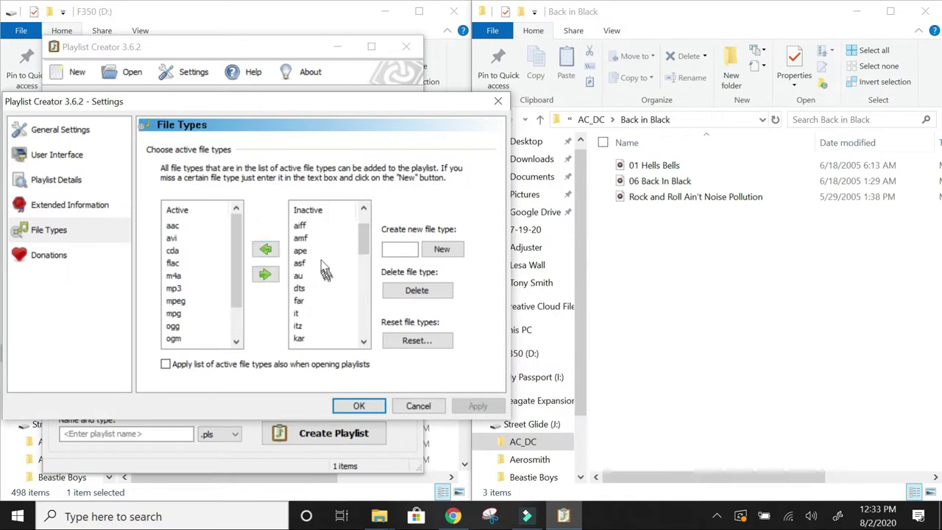
click(321, 263)
double_click(316, 265)
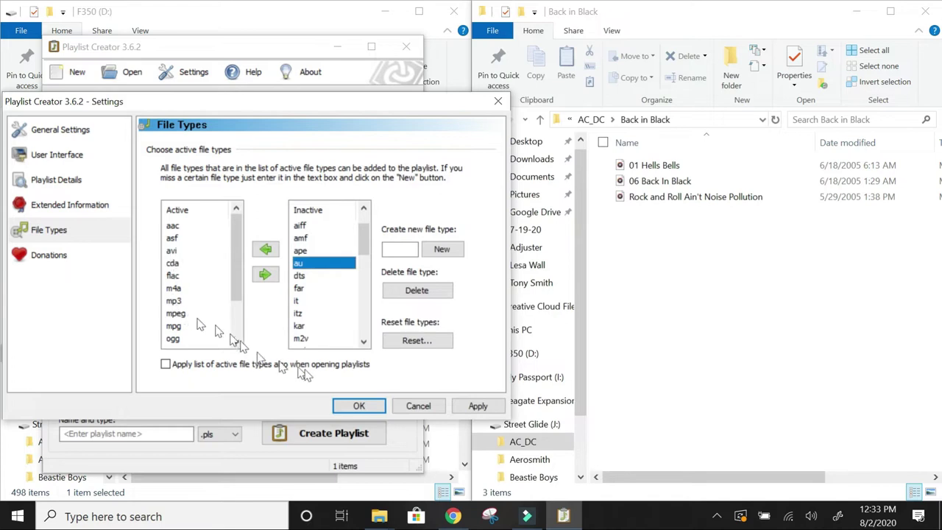
click(458, 406)
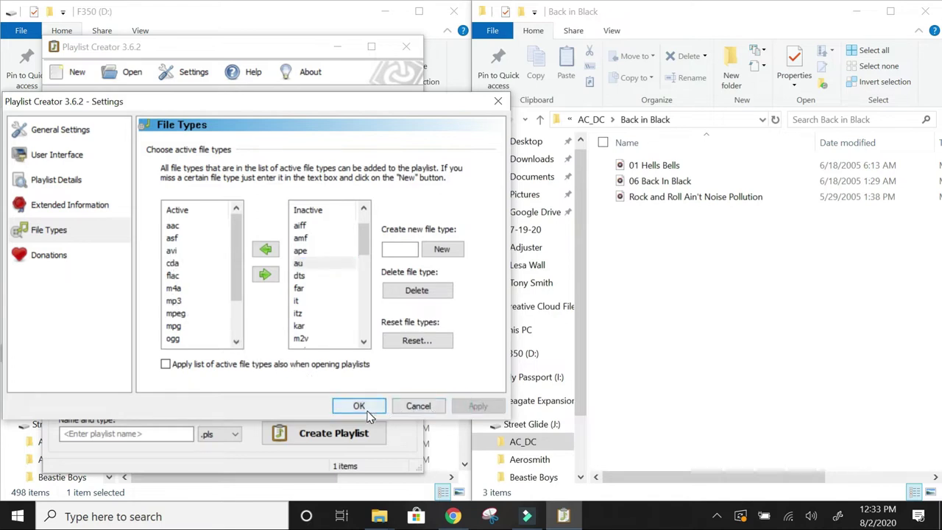
click(359, 406)
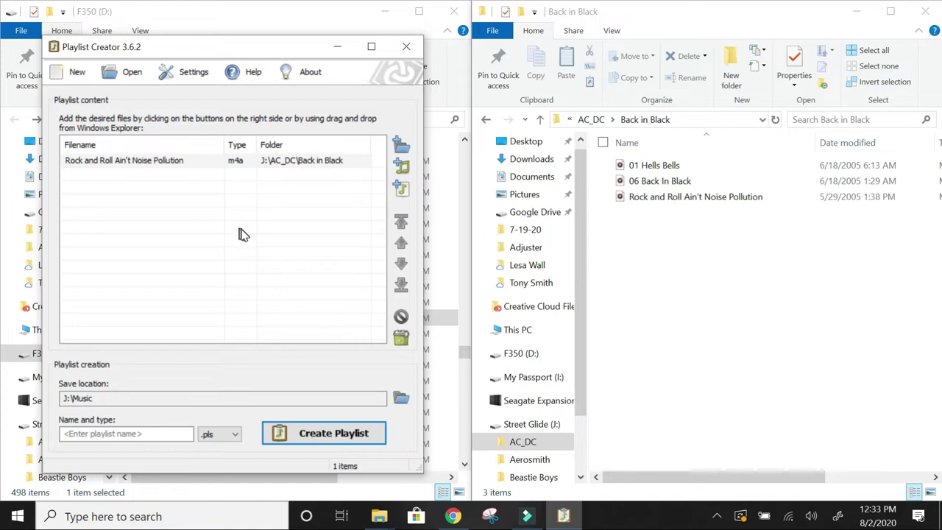
- Add the song 01 Dirty Deeds Done Dirt Cheap from the AC_DC album folder of that name to the playlist
click(712, 301)
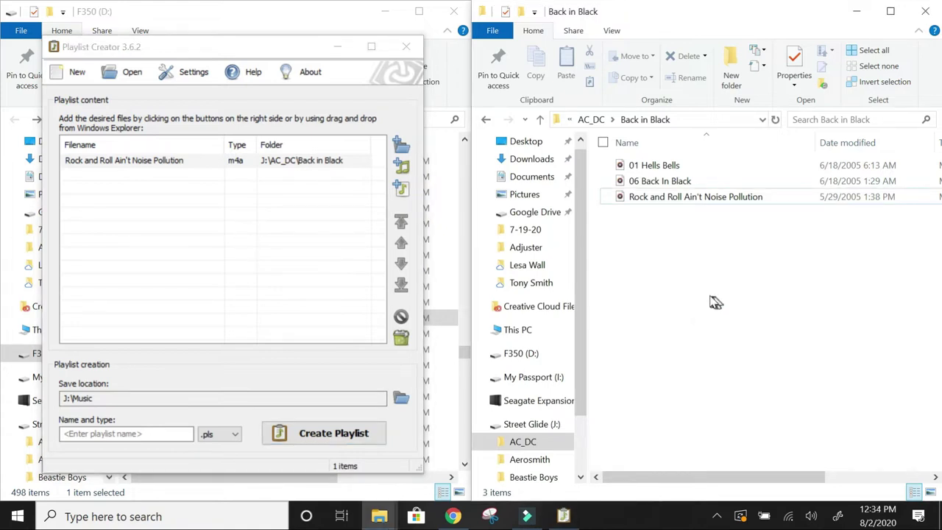
key(BackSpace)
double_click(676, 182)
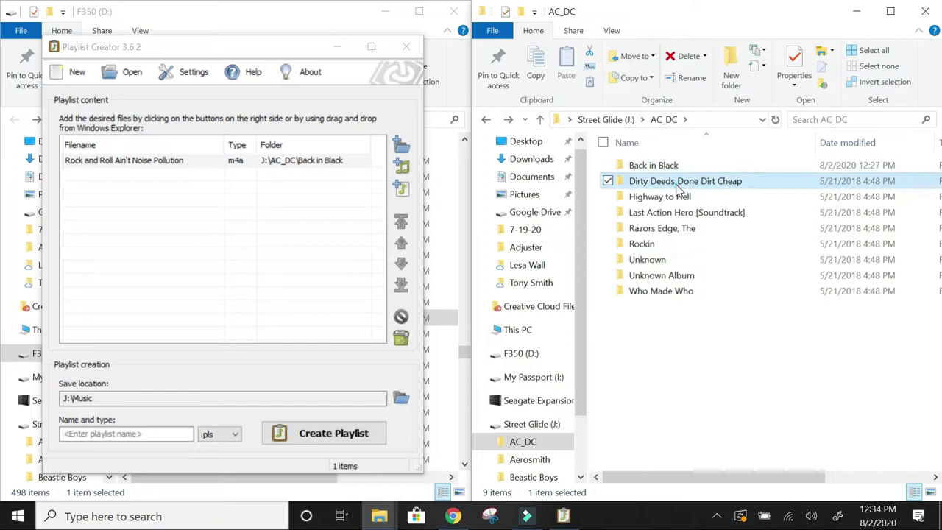
click(669, 169)
drag(670, 169, 273, 246)
- Add the song 01 Highway to Hell from the AC_DC\Highway to Hell folder to the playlist
click(681, 256)
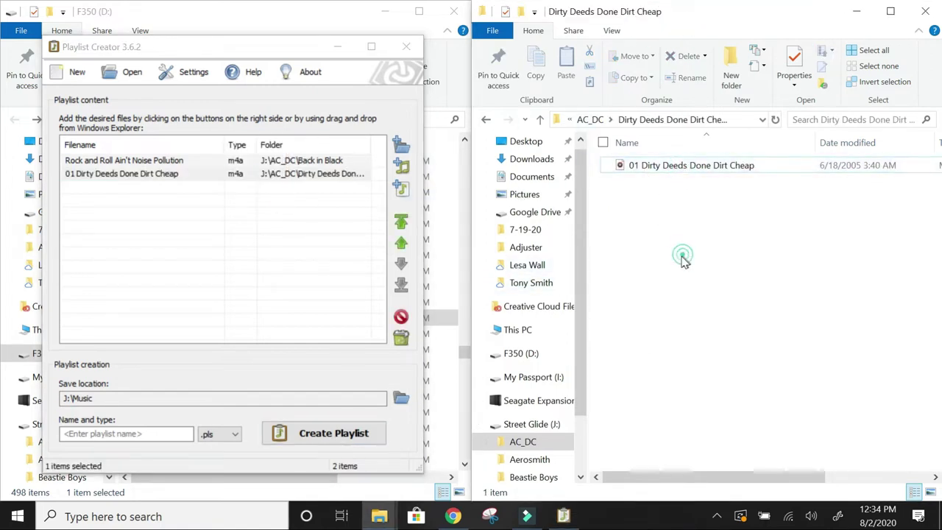
key(BackSpace)
double_click(666, 199)
click(678, 171)
drag(677, 171, 264, 259)
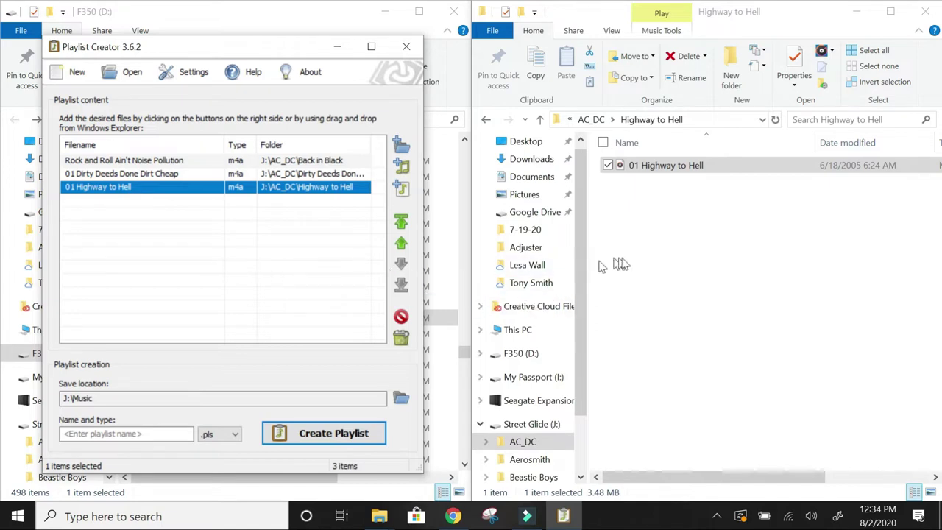
- Add the song 03 Dream On from the Aerosmith\Aerosmith folder to the playlist and move it up to second place
click(667, 259)
key(BackSpace)
key(BackSpace)
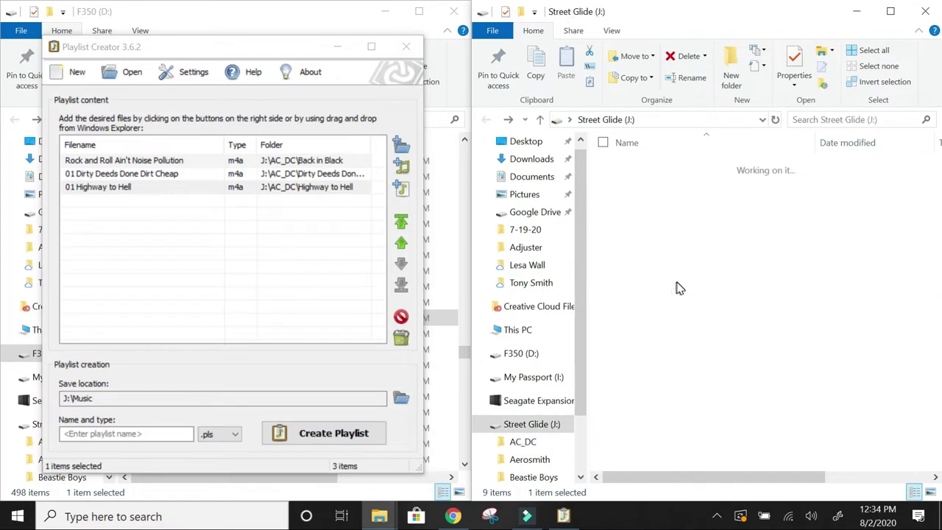
double_click(660, 184)
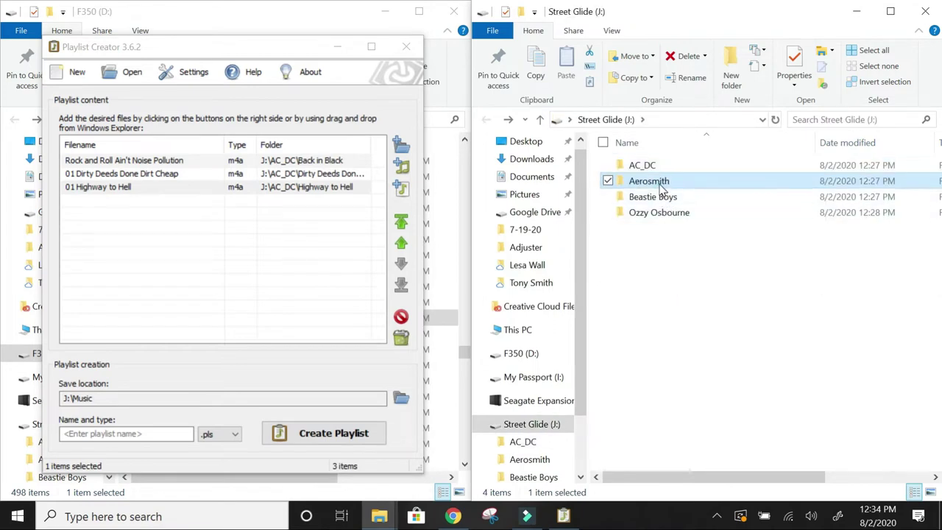
double_click(647, 166)
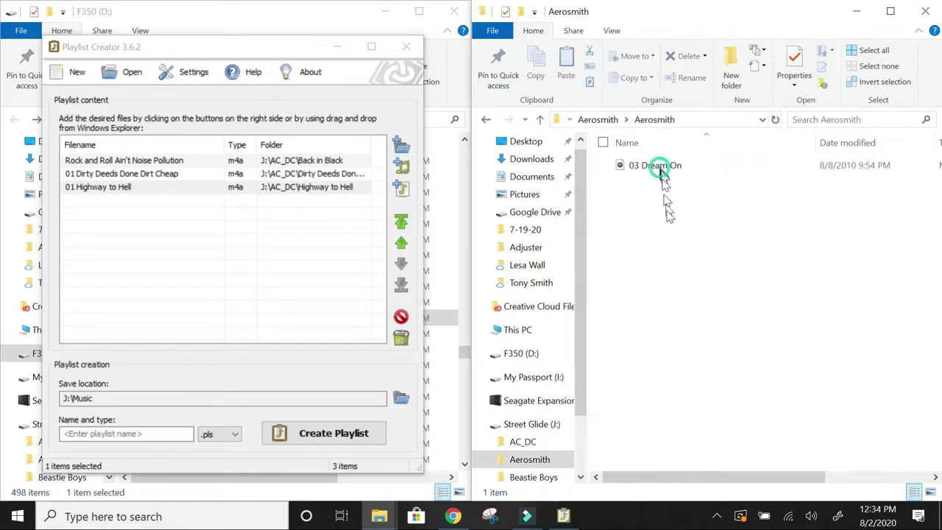
drag(680, 169, 260, 291)
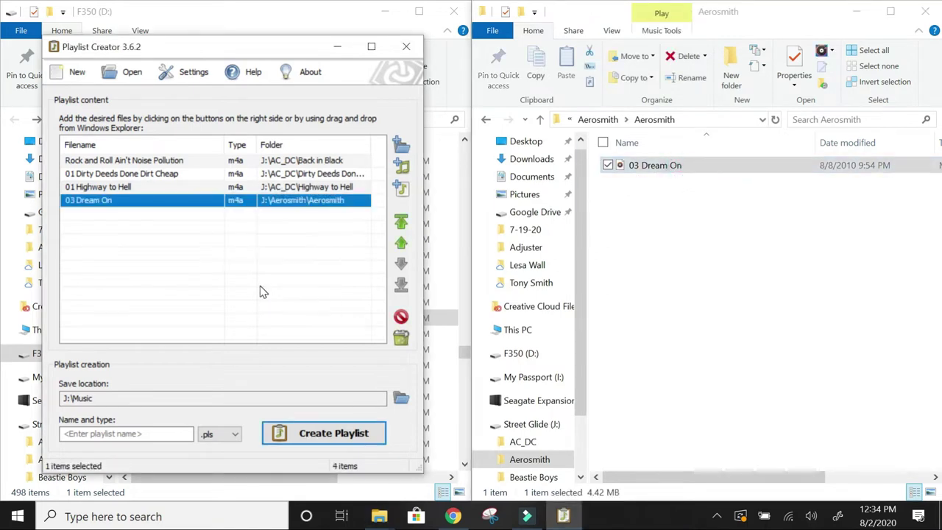
click(400, 245)
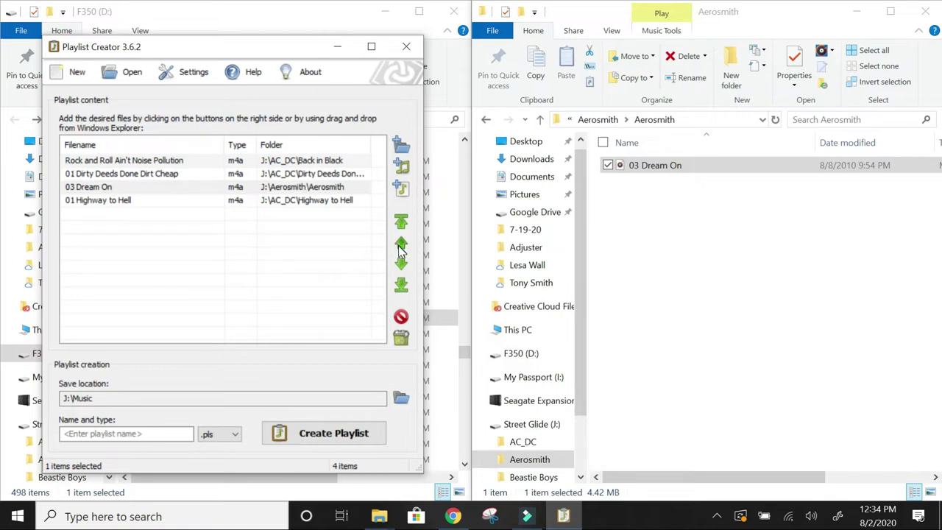
click(400, 245)
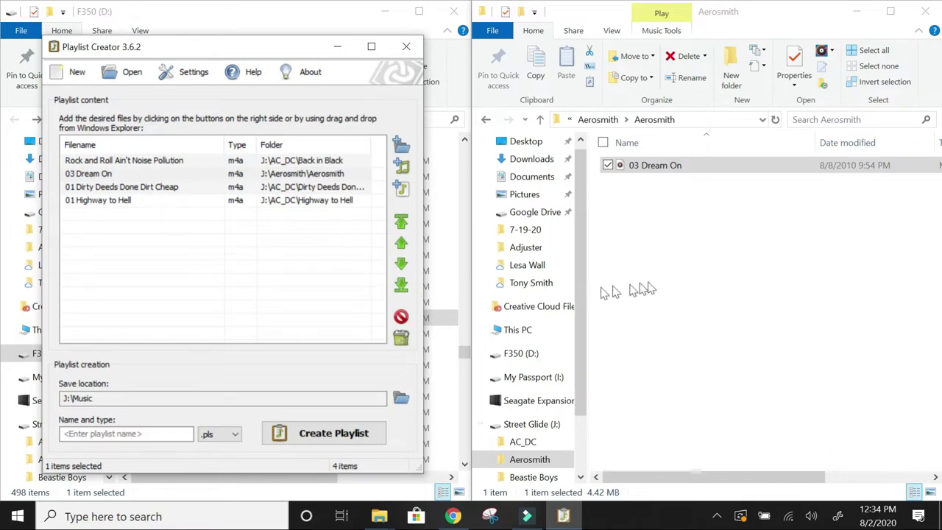
- Add the song 11 Crazy from the Aerosmith\Get a Grip folder to the end of the playlist
click(689, 272)
key(alt+Up)
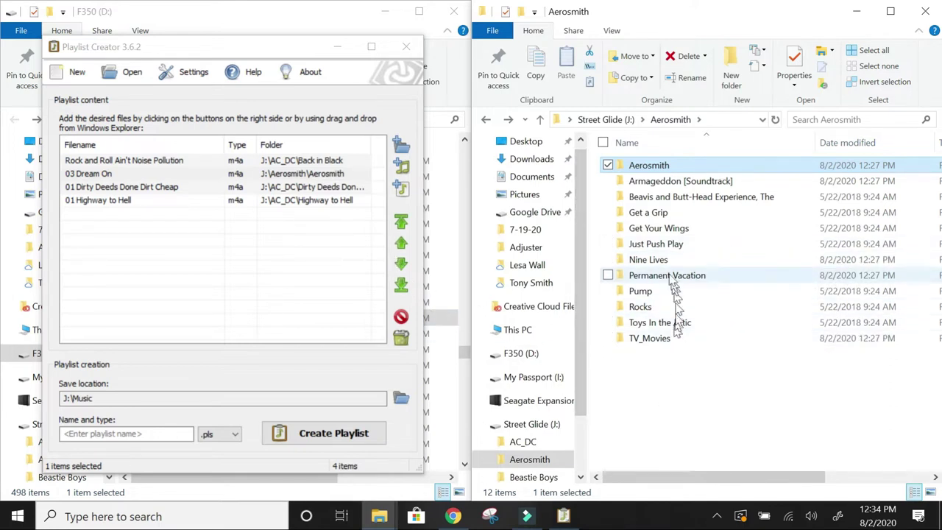
click(656, 211)
double_click(657, 214)
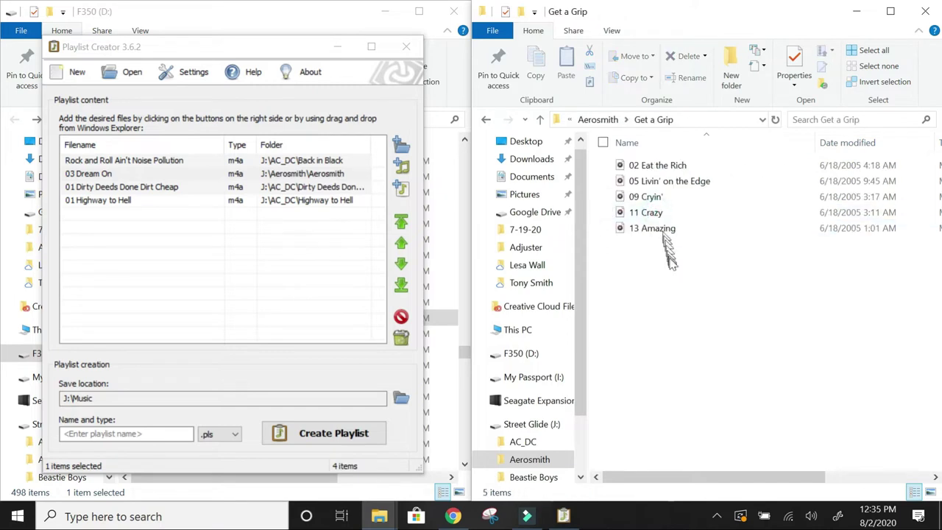
click(666, 197)
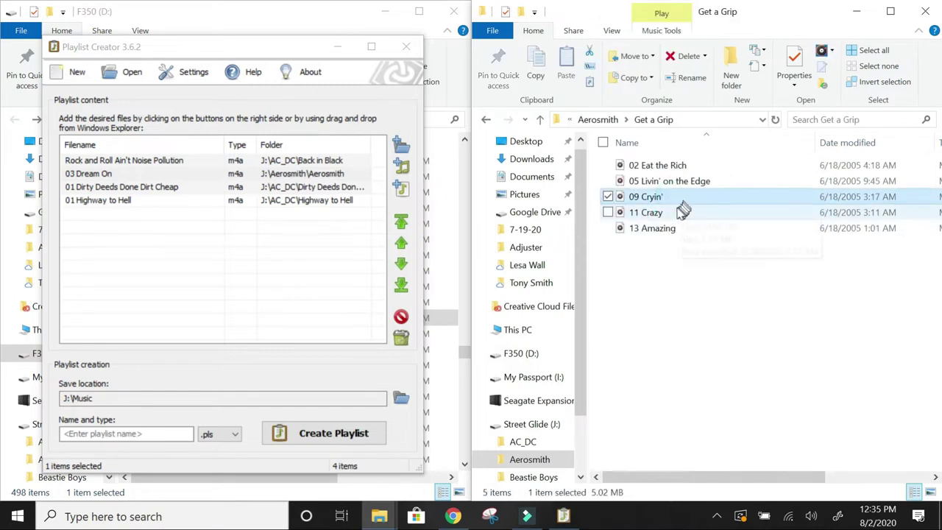
drag(676, 214, 185, 273)
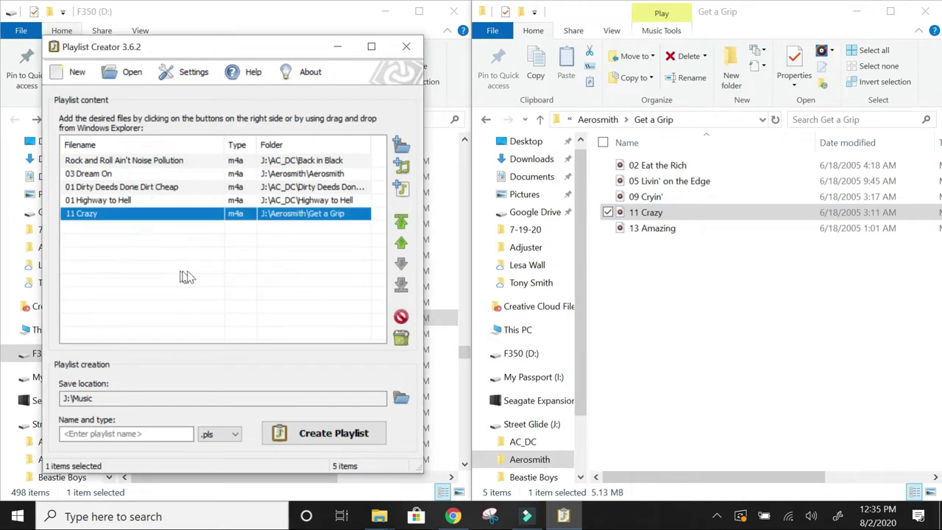
- Add the songs 03 She's Crafty, 12 Slow and Low and 11 Brass Monkey from Beastie Boys\Licensed to Ill to the playlist
click(698, 276)
key(alt+Left)
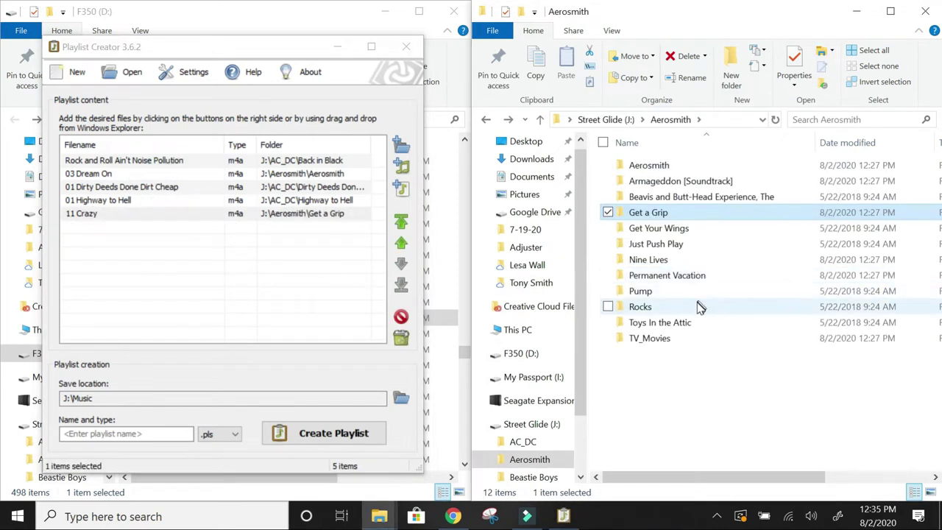
key(alt+Left)
click(670, 196)
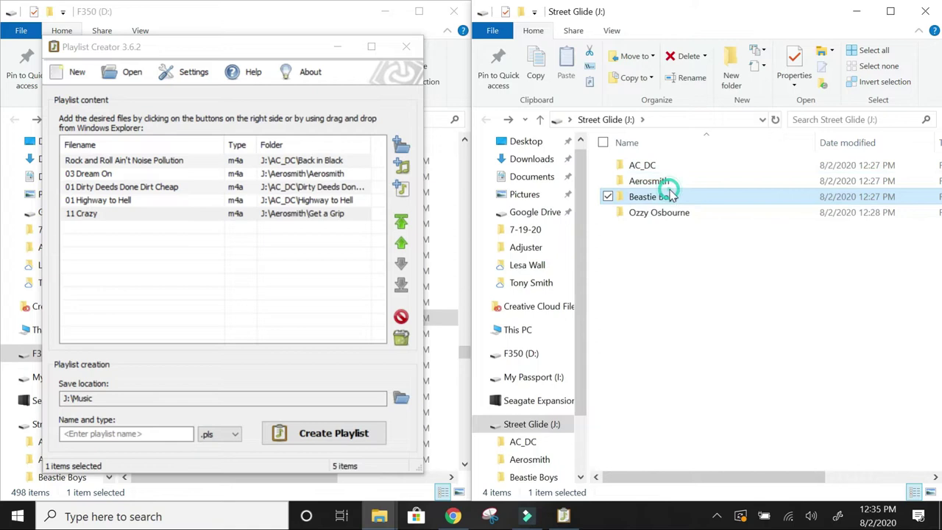
double_click(671, 198)
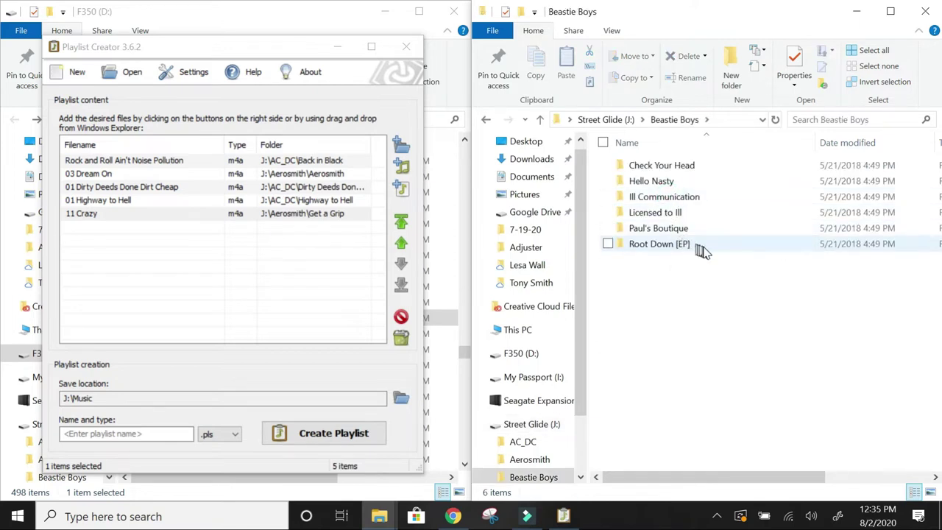
double_click(686, 197)
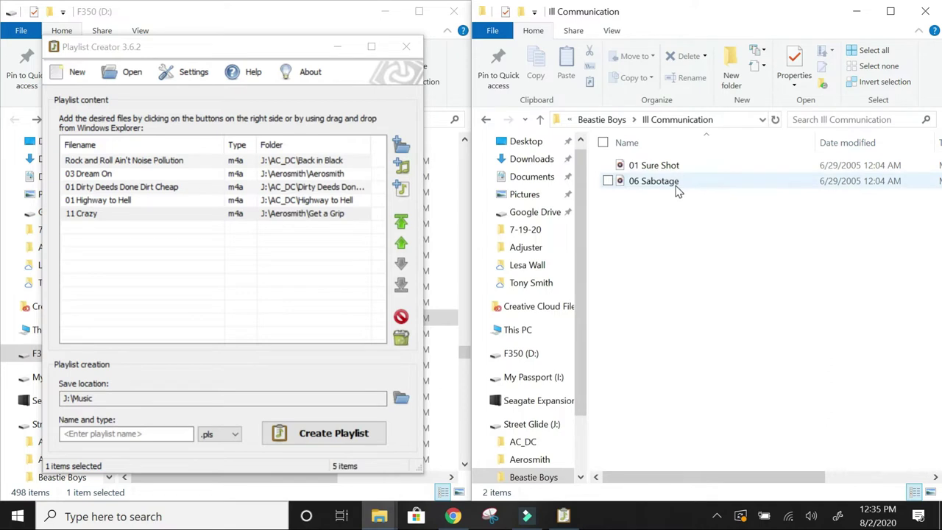
key(alt+Left)
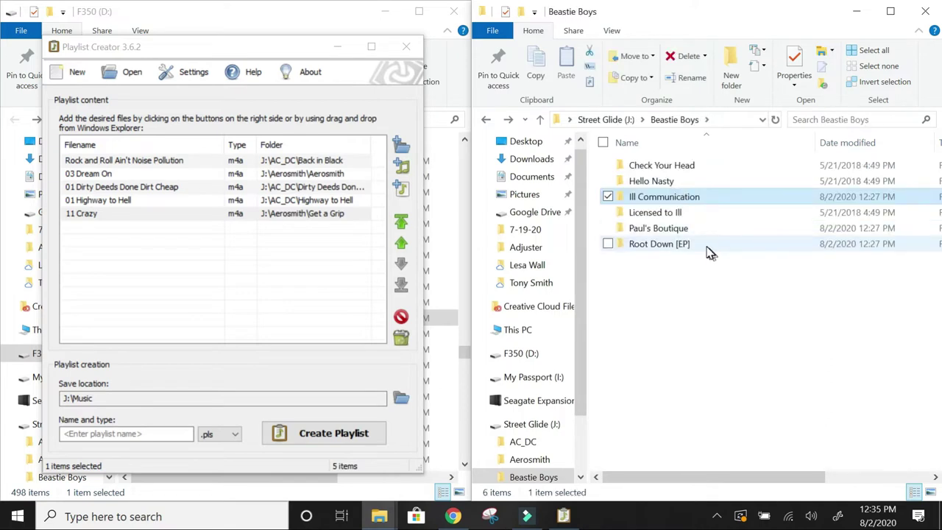
double_click(669, 213)
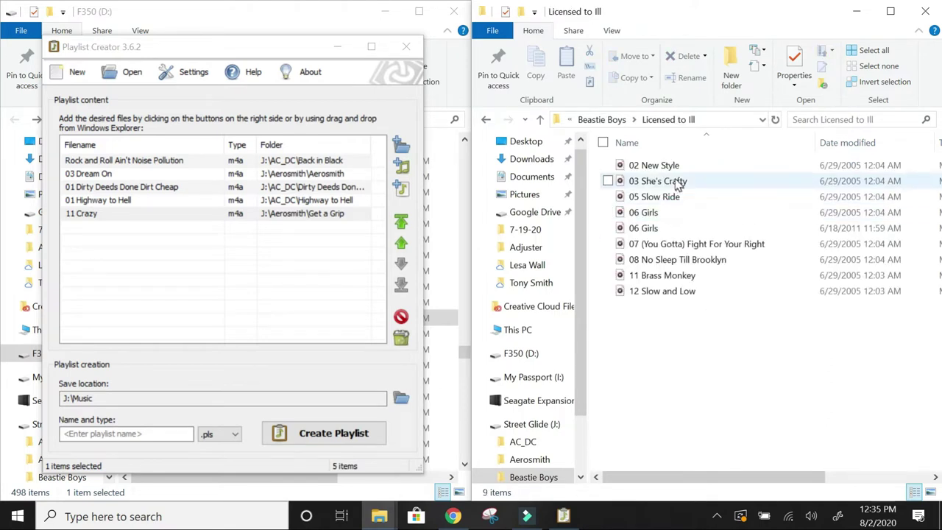
click(666, 181)
drag(673, 184, 130, 186)
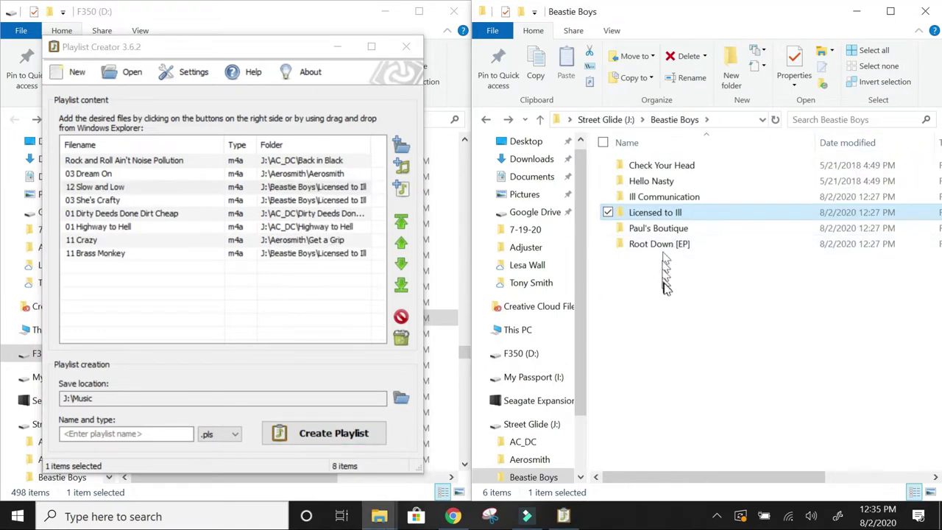
- Add the Ozzy Osbourne songs 02 Crazy Train, 05 No More Tears and See You On The Other Side to the playlist
key(alt+Up)
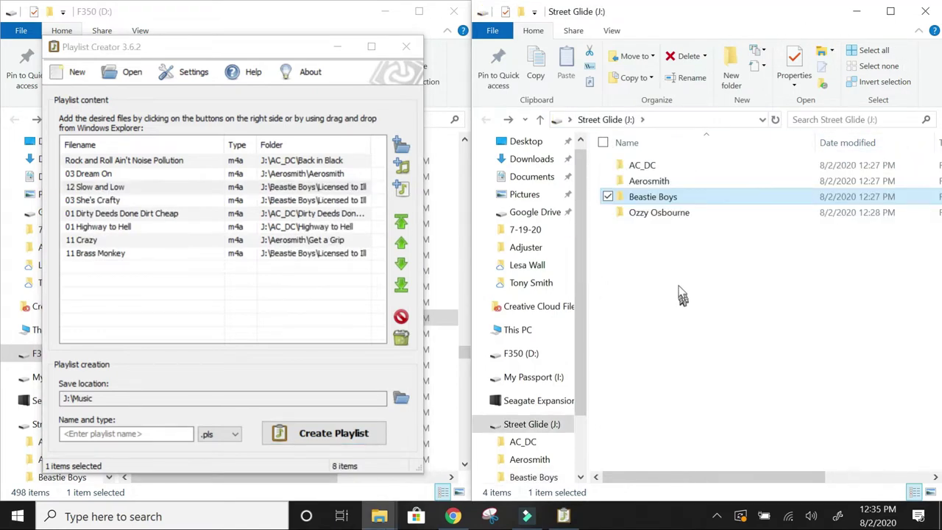
double_click(680, 212)
double_click(680, 166)
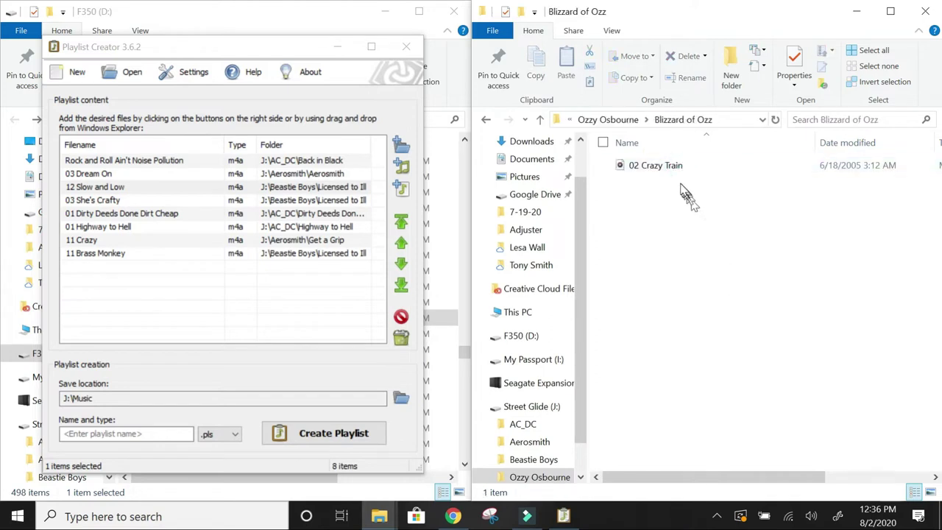
click(666, 165)
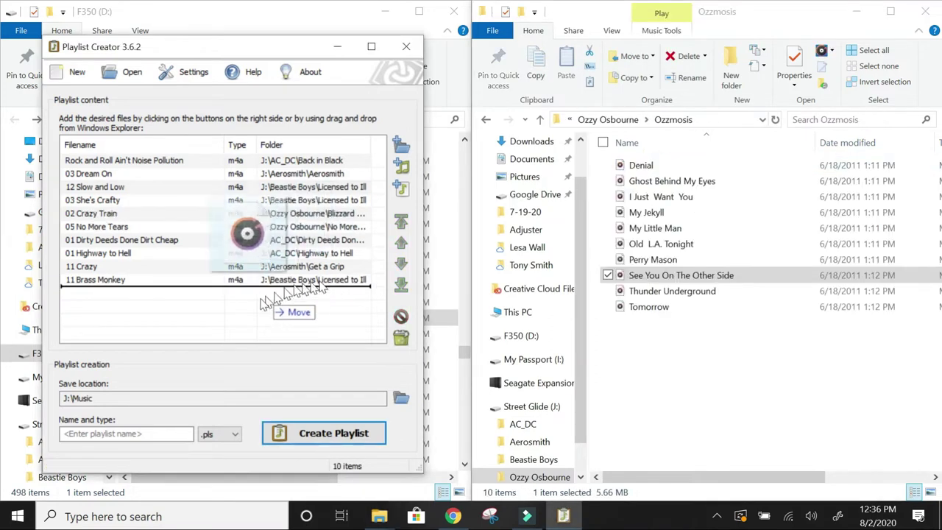
drag(248, 238, 254, 310)
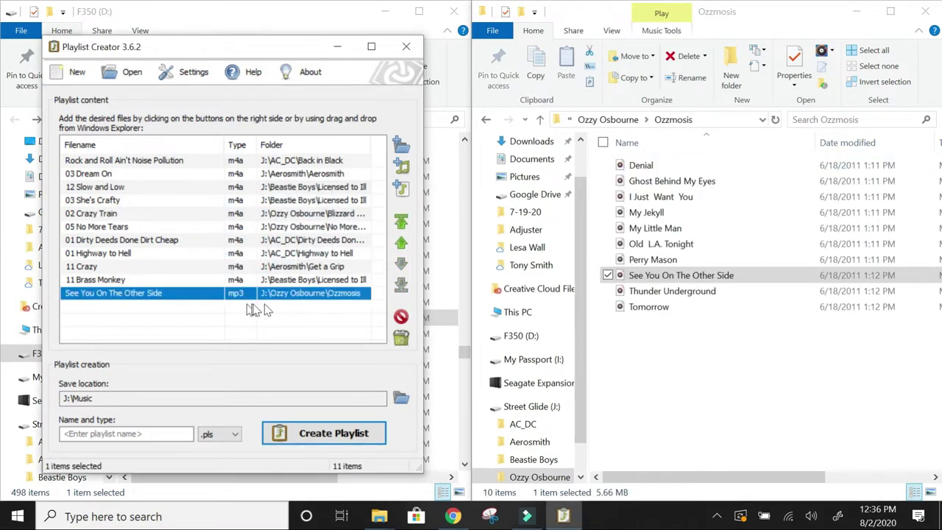
click(698, 394)
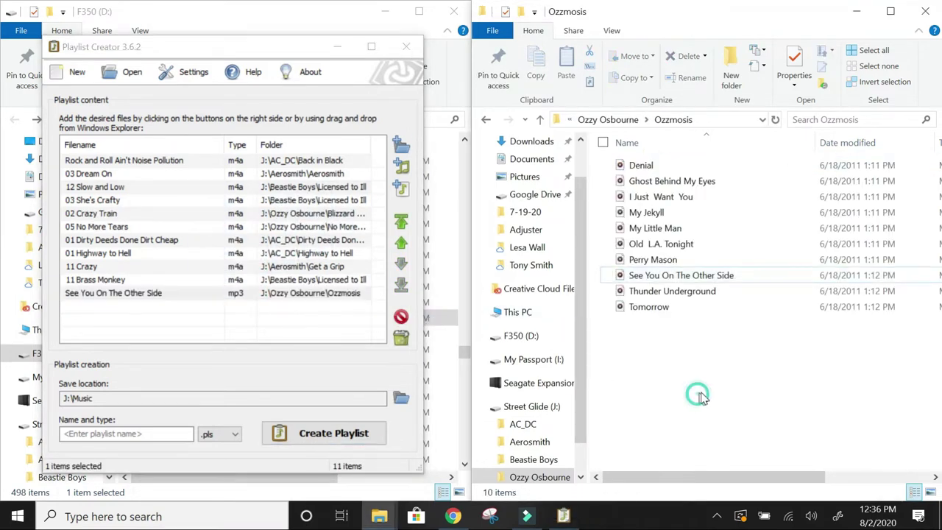
key(alt+Up)
key(alt+Up)
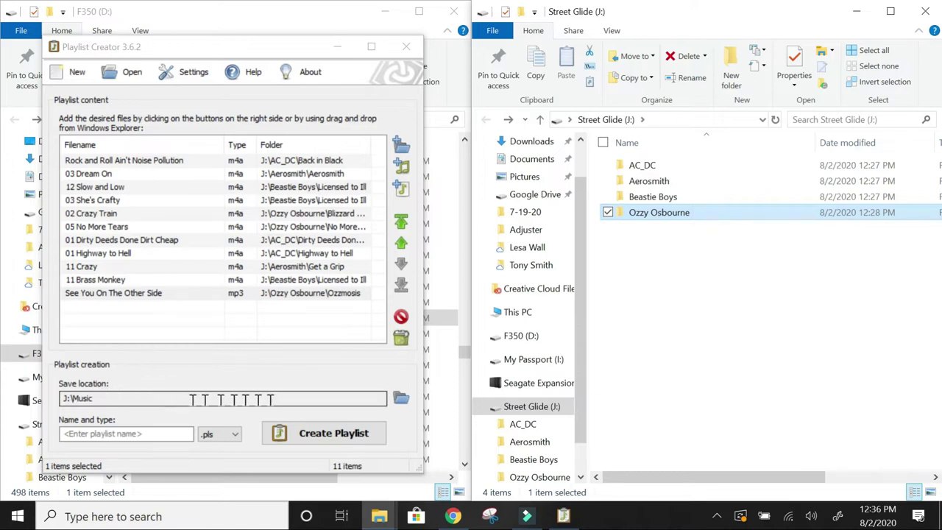
- Set the playlist save location to the root of the Street Glide (J:) drive
click(399, 401)
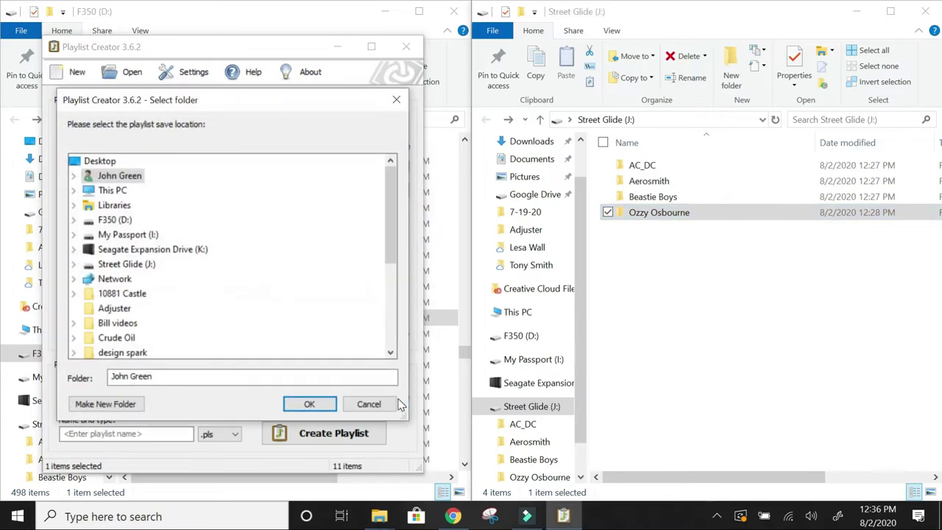
click(116, 265)
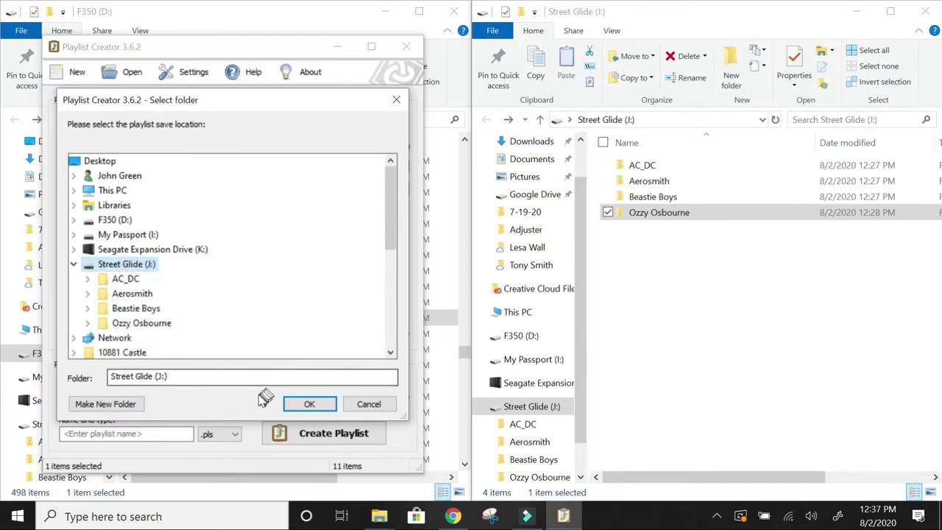
click(305, 405)
- Name the playlist Crude Jams and create it as a .pls file
click(131, 433)
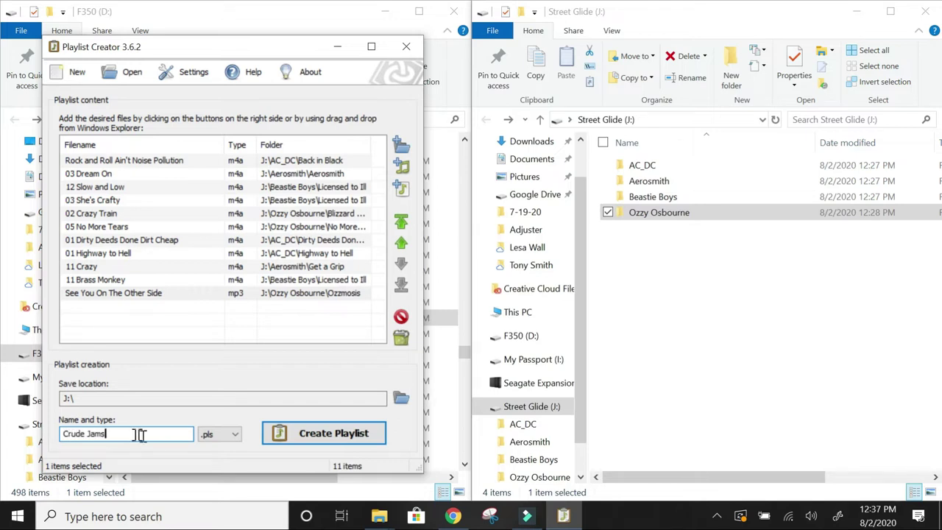
click(309, 437)
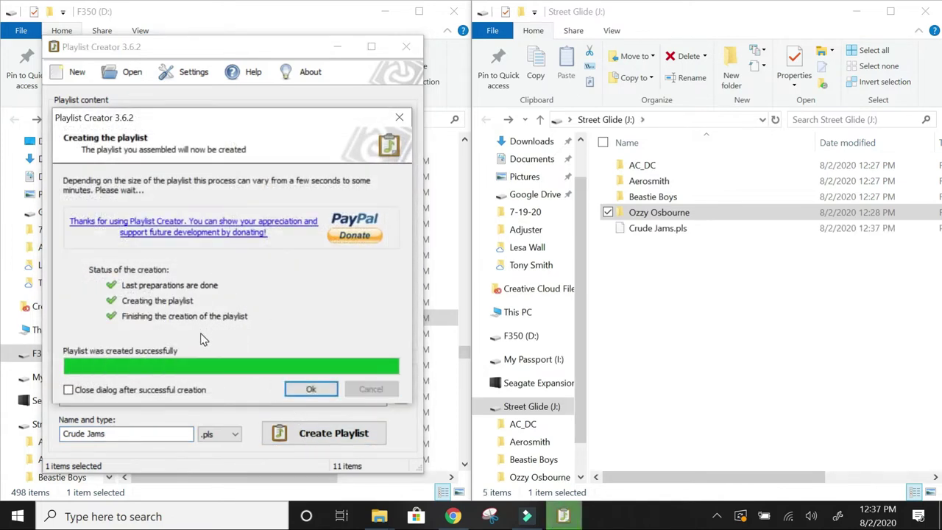
key(Return)
- Check the Crude Jams.pls file on Street Glide (J:) and eject the drive
click(682, 374)
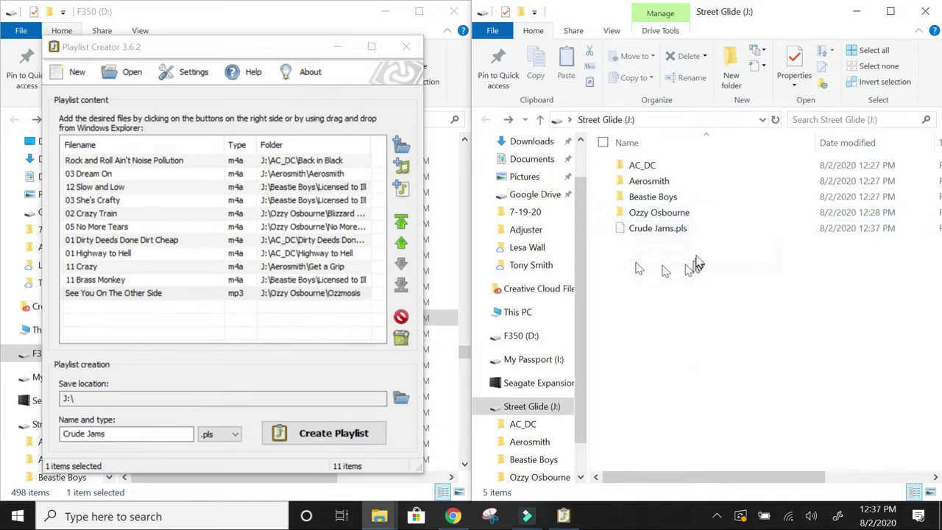
mouse_move(660, 233)
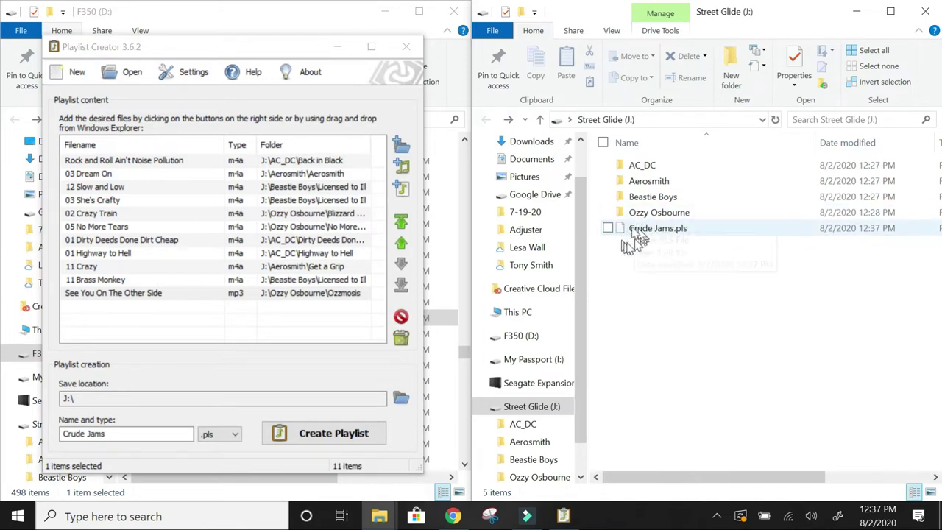
right_click(533, 413)
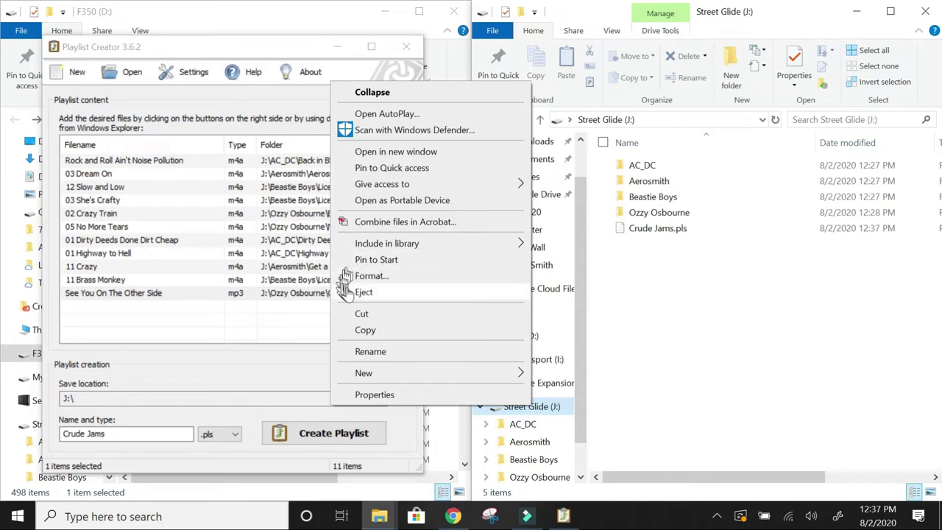
click(364, 293)
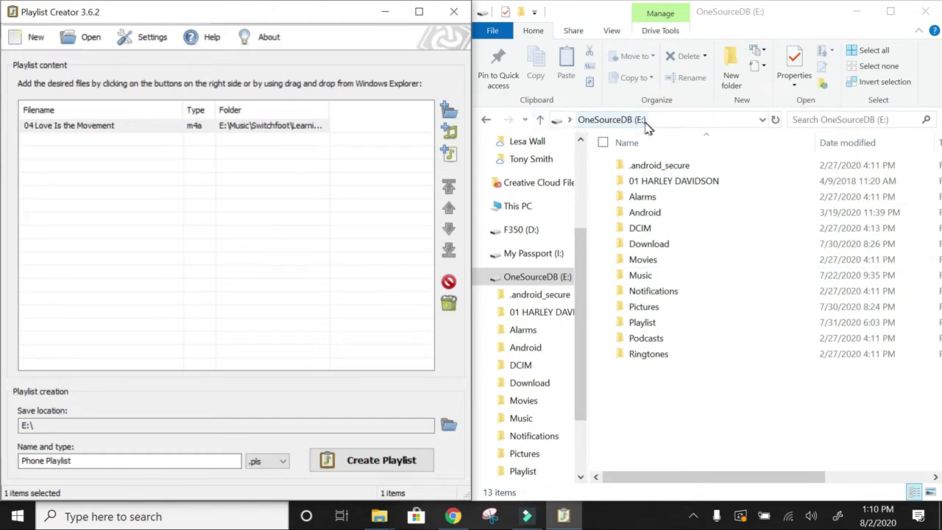
- Add the Smashing Pumpkins song 01 I Am One from the Gish album folder on OneSourceDB (E:) to the playlist
click(654, 278)
double_click(655, 278)
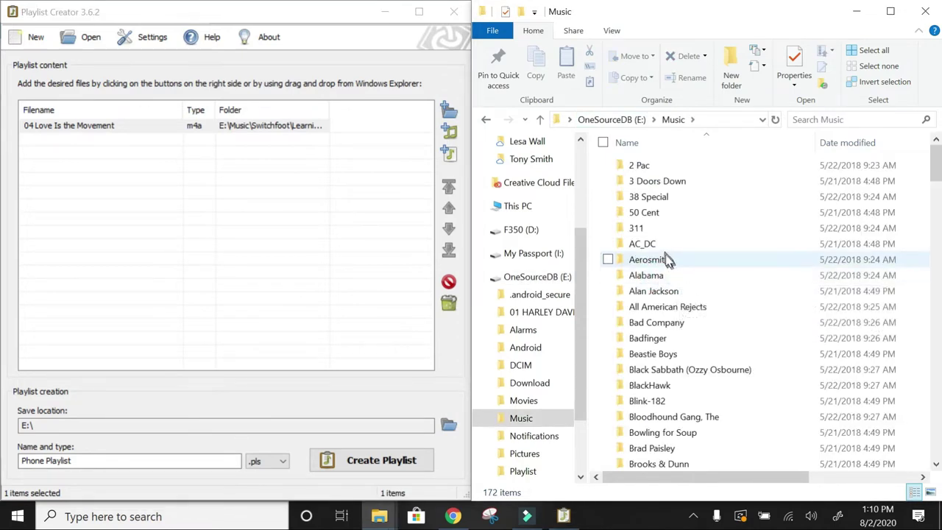
scroll(692, 287, down, 20)
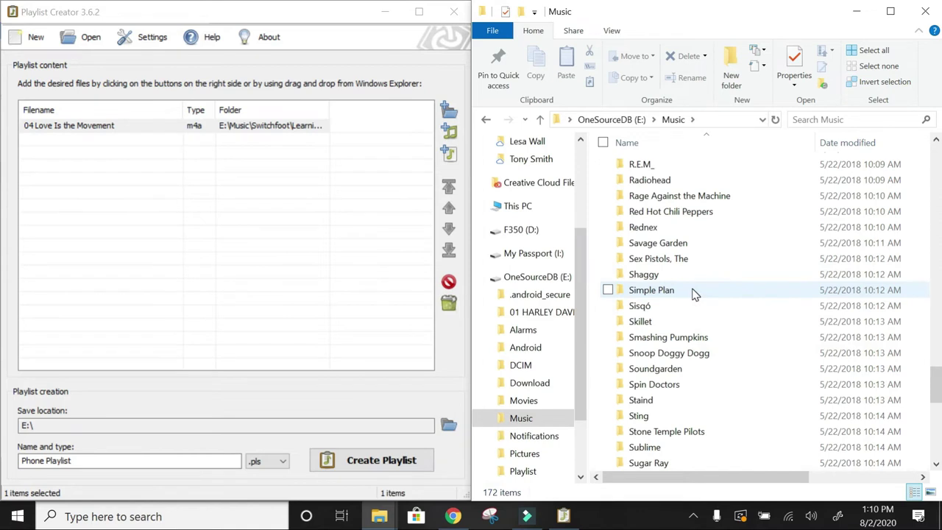
click(698, 339)
double_click(698, 339)
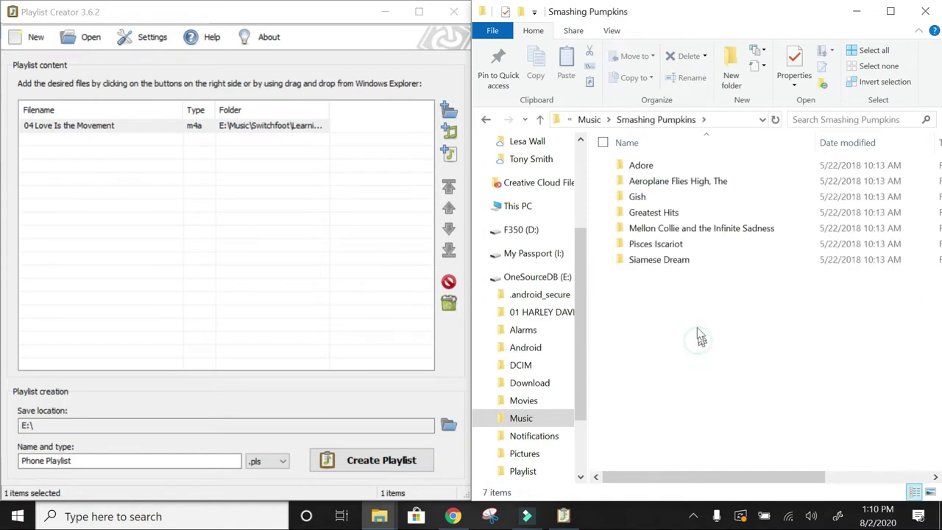
double_click(637, 196)
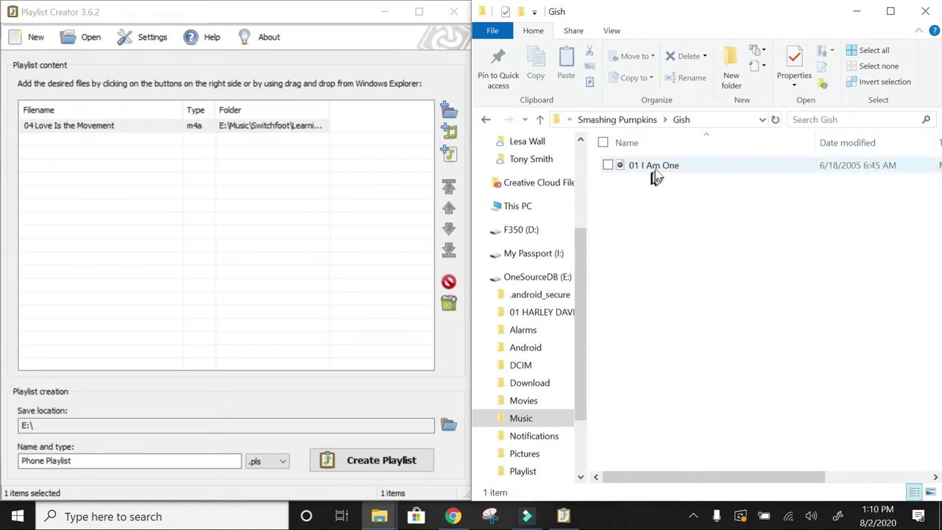
drag(652, 166, 294, 228)
click(655, 272)
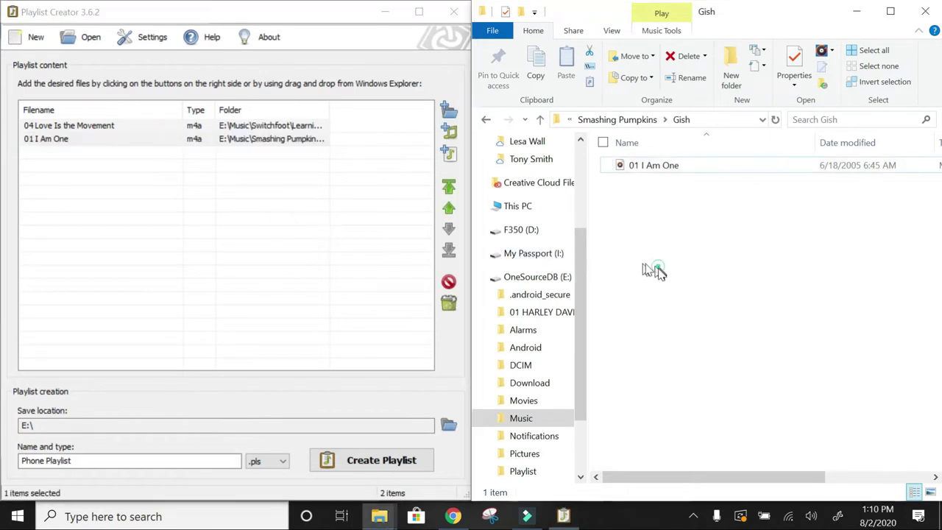
- Add the Red Hot Chili Peppers songs 03 Breaking the Girl, 01 Around the World, 03 Scar Tissue, 04 Otherside and 07 Can't Stop to the playlist
key(alt+Left)
key(alt+Left)
click(680, 339)
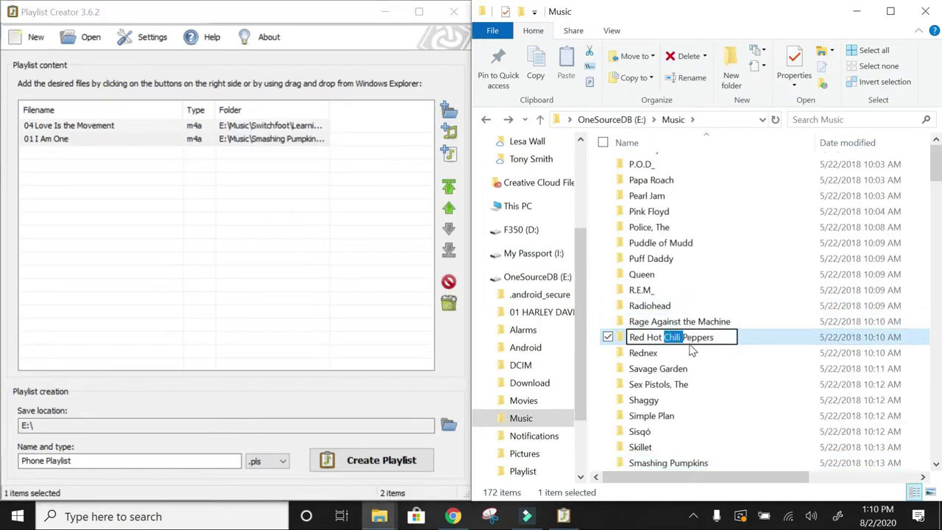
drag(679, 247, 251, 273)
drag(655, 165, 359, 265)
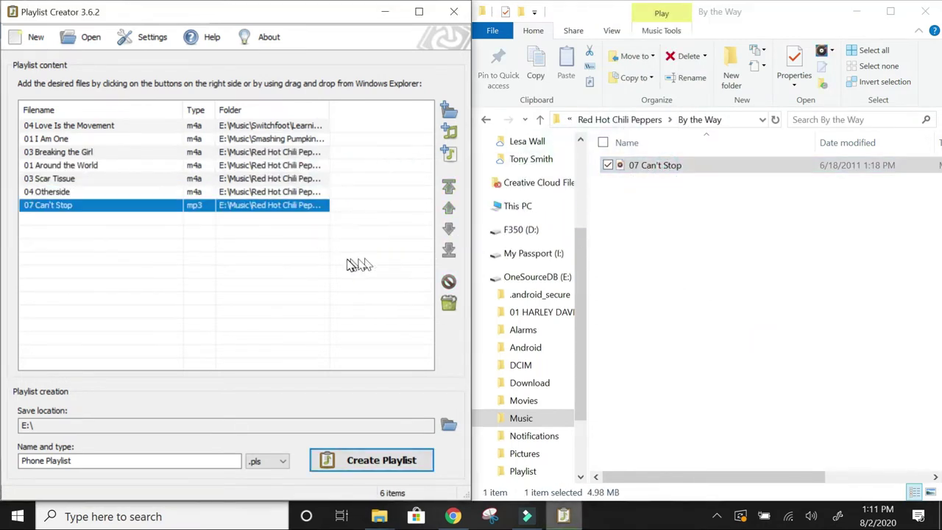
- Set the playlist save location to the Music folder on the OneSourceDB (E:) drive
click(146, 428)
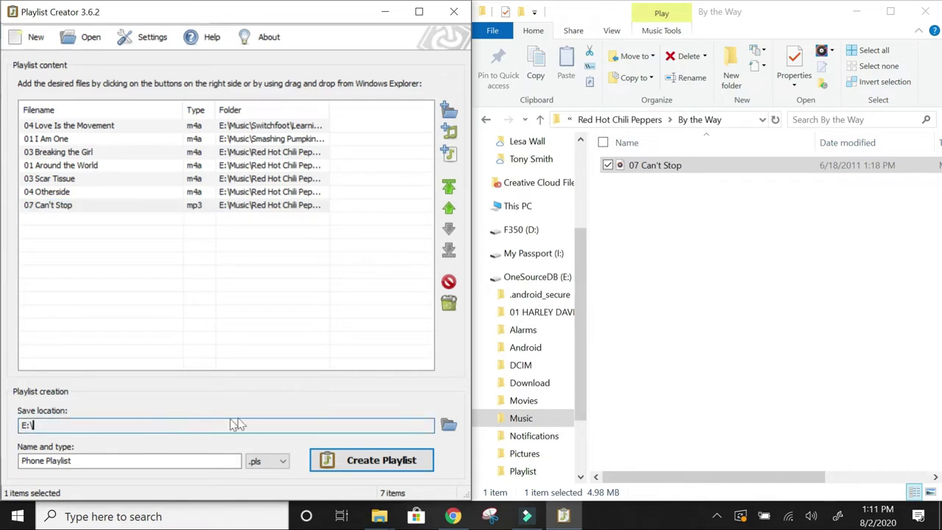
click(448, 427)
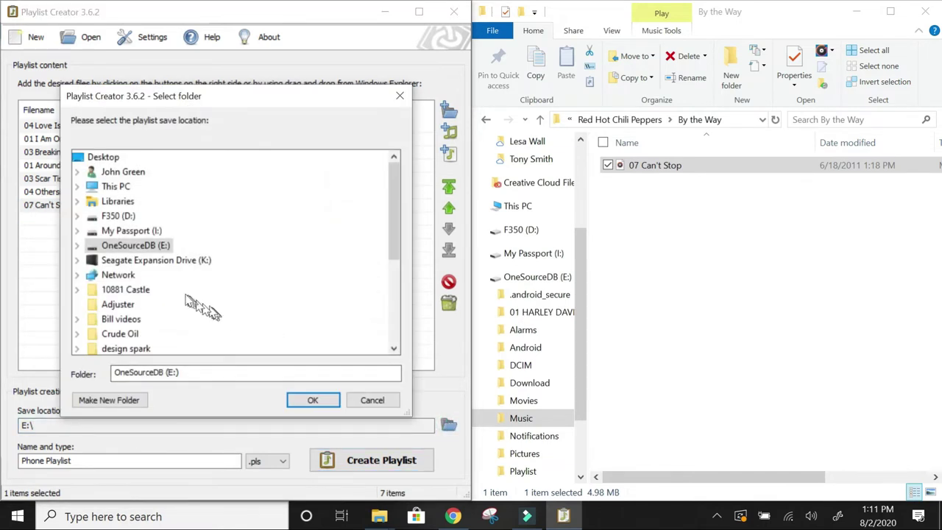
double_click(131, 249)
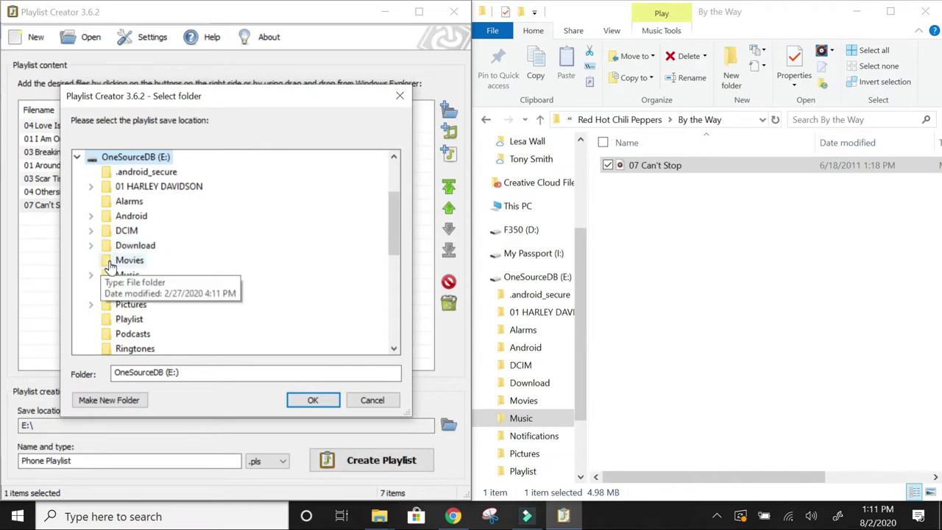
double_click(123, 274)
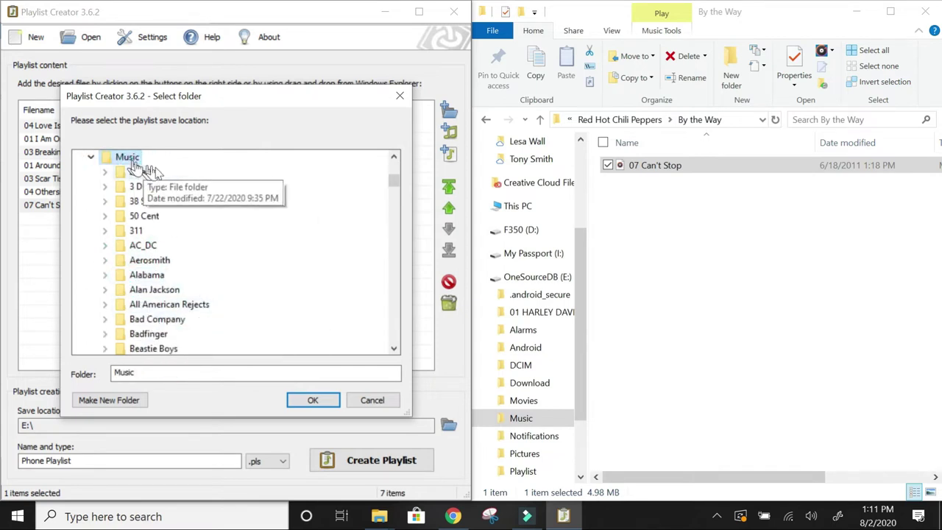
click(313, 400)
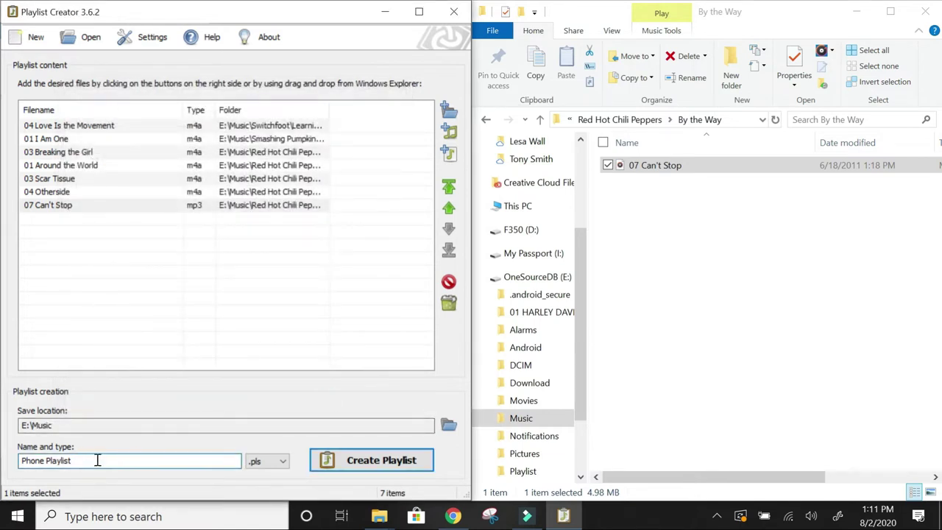
- Create the Phone Playlist as a .pls file and eject the OneSourceDB (E:) drive
click(388, 468)
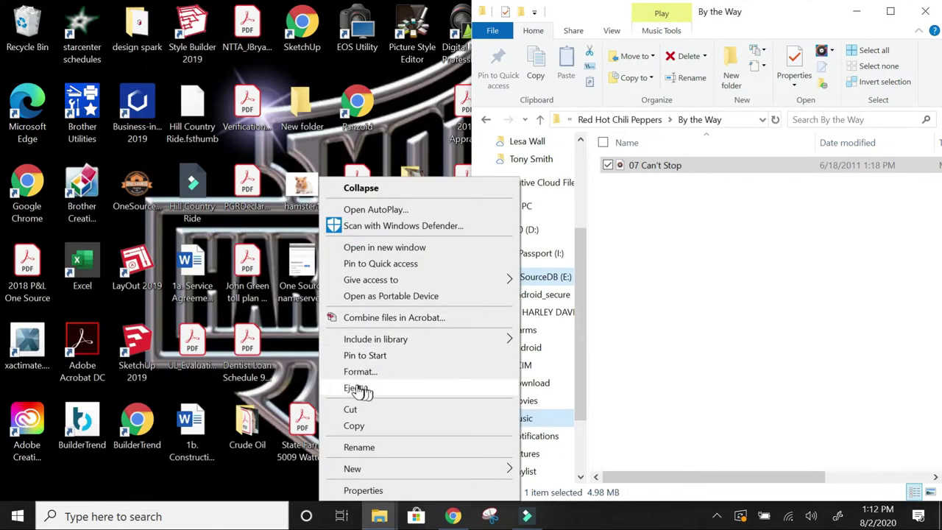
click(361, 388)
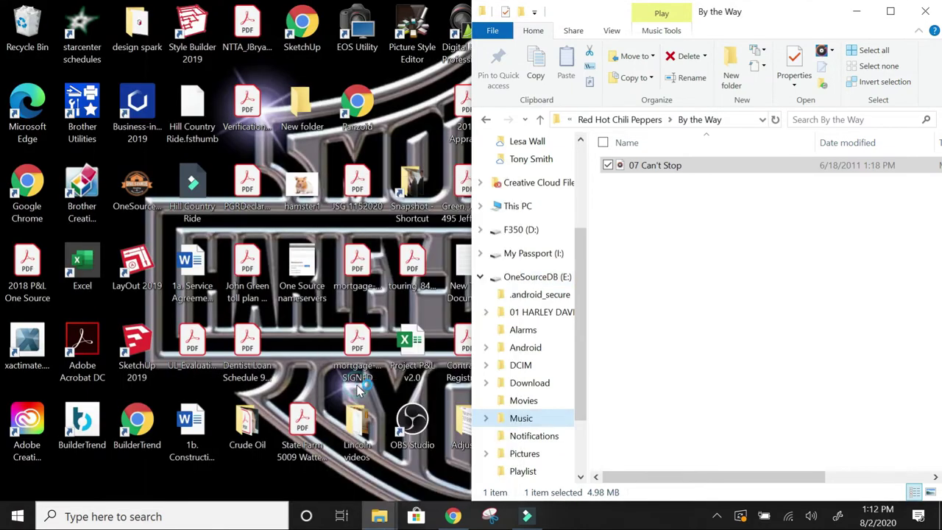